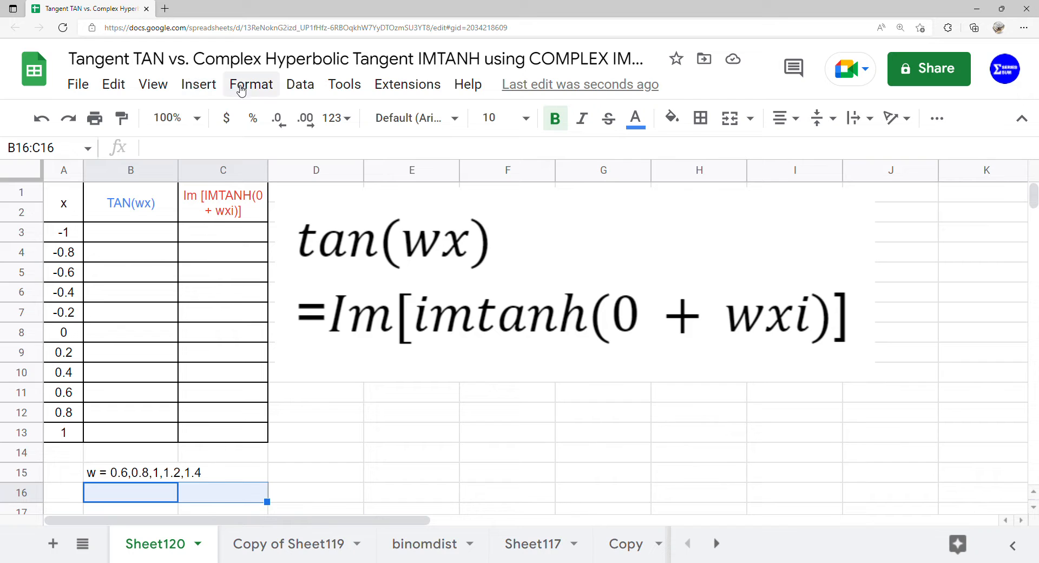
# Step: Add data validation to B16:C16 as a dropdown list of items 0.6,0.8,1,1.2,1.4
pyautogui.click(300, 84)
pyautogui.click(322, 442)
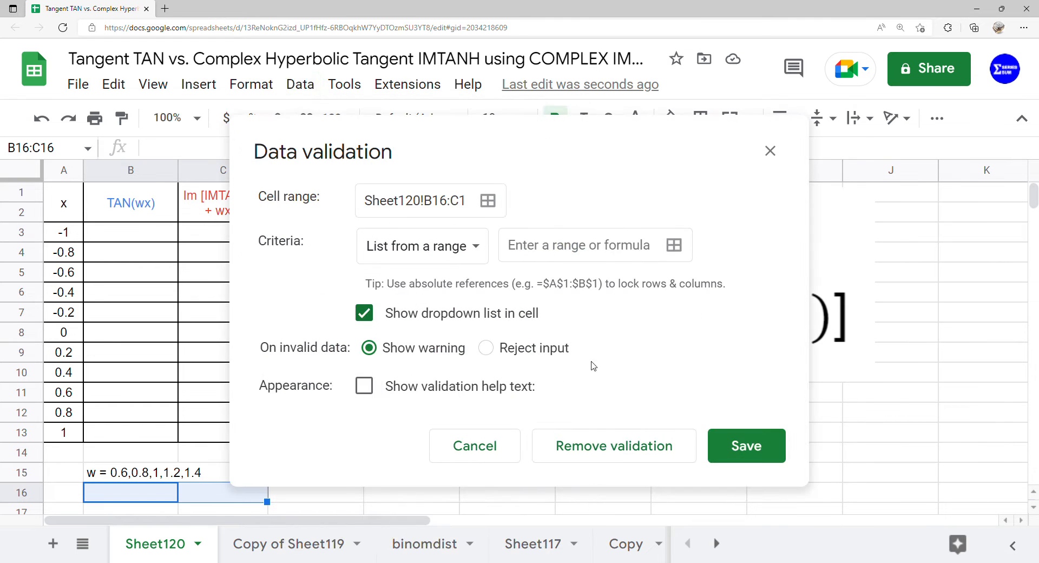
pyautogui.click(471, 246)
pyautogui.click(472, 278)
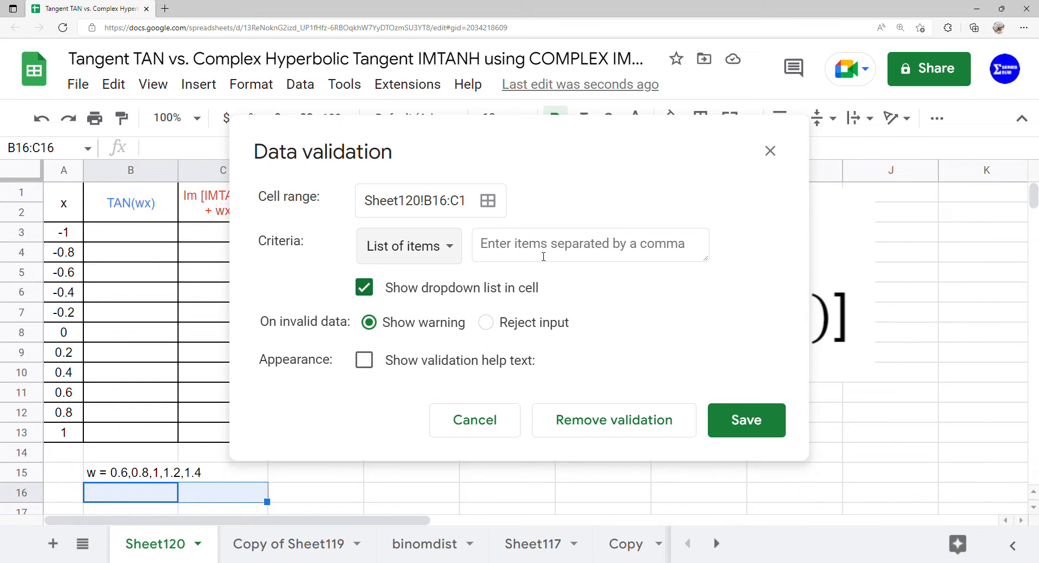
pyautogui.click(548, 258)
pyautogui.write('0.6,0.8,1,1.2,1.4')
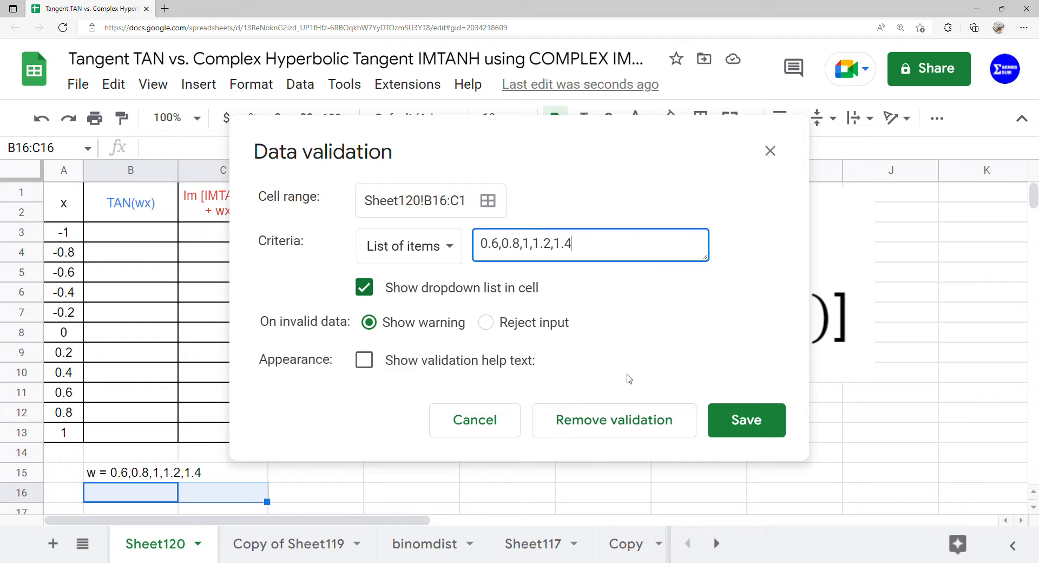
pyautogui.click(746, 421)
# Step: Pick 0.6 from the dropdowns in both B16 and C16
pyautogui.doubleClick(168, 500)
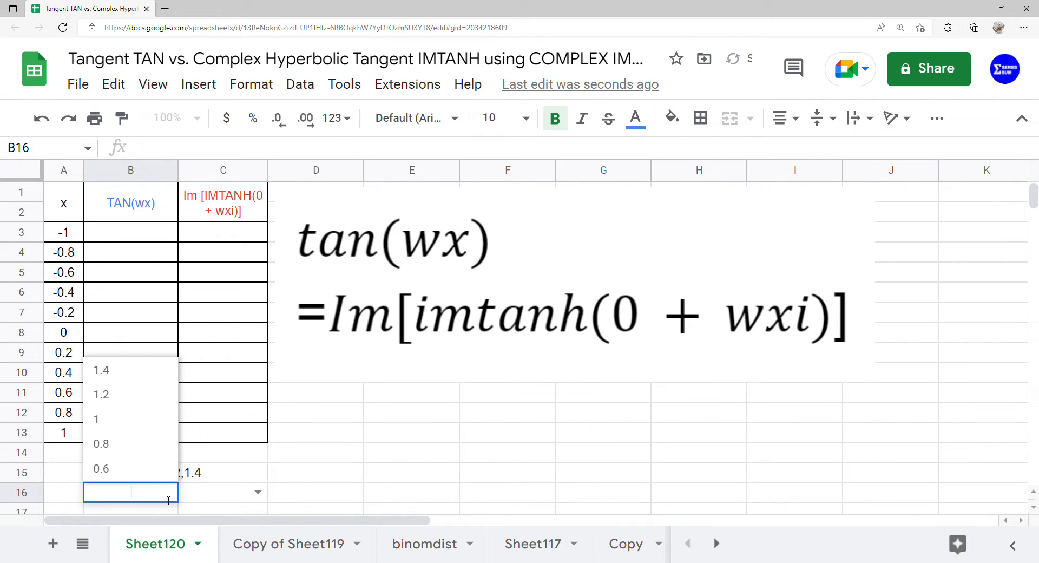
pyautogui.click(148, 469)
pyautogui.doubleClick(264, 498)
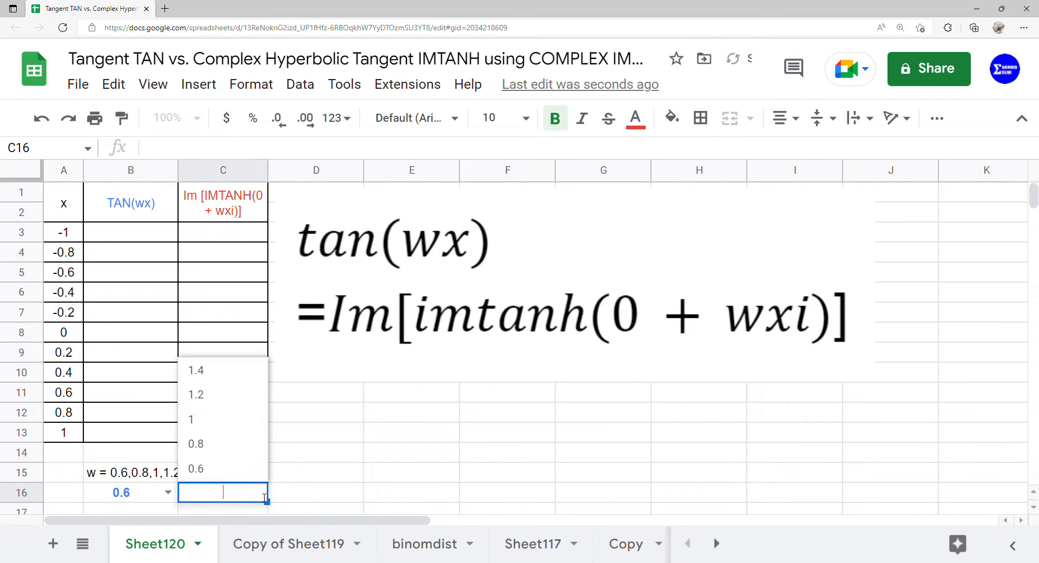
pyautogui.click(236, 467)
# Step: Enter =ARRAYFORMULA(TAN(B16*A3:A13)) in B3 to fill the TAN(wx) column
pyautogui.click(131, 234)
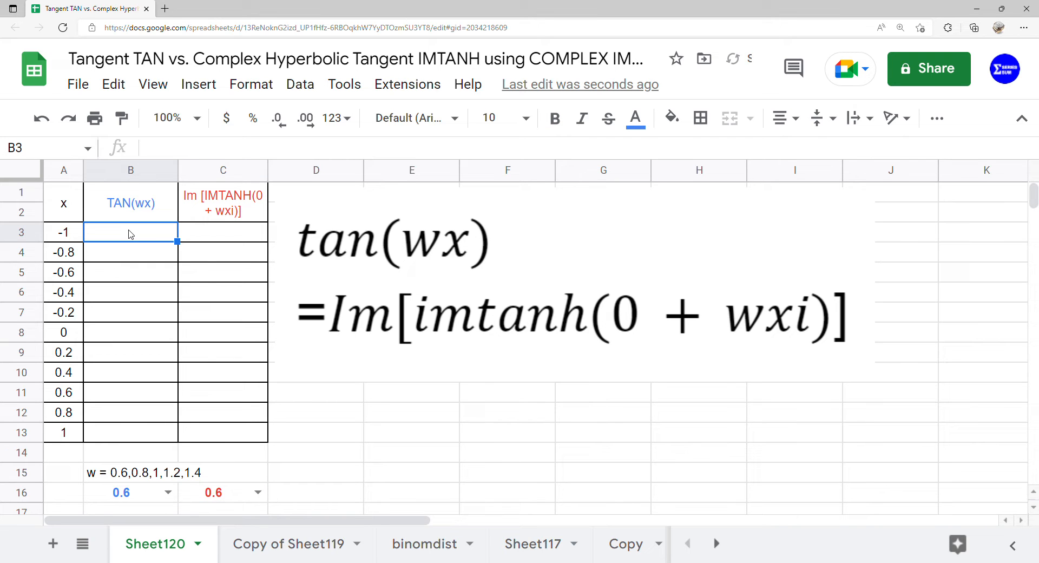
pyautogui.write('=arr')
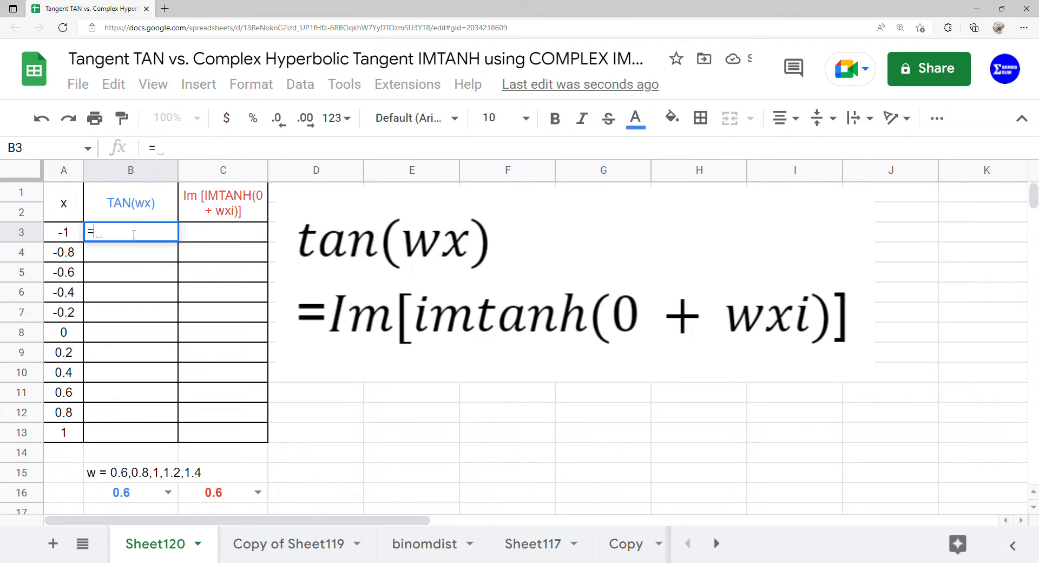
pyautogui.press('Tab')
pyautogui.write('ta')
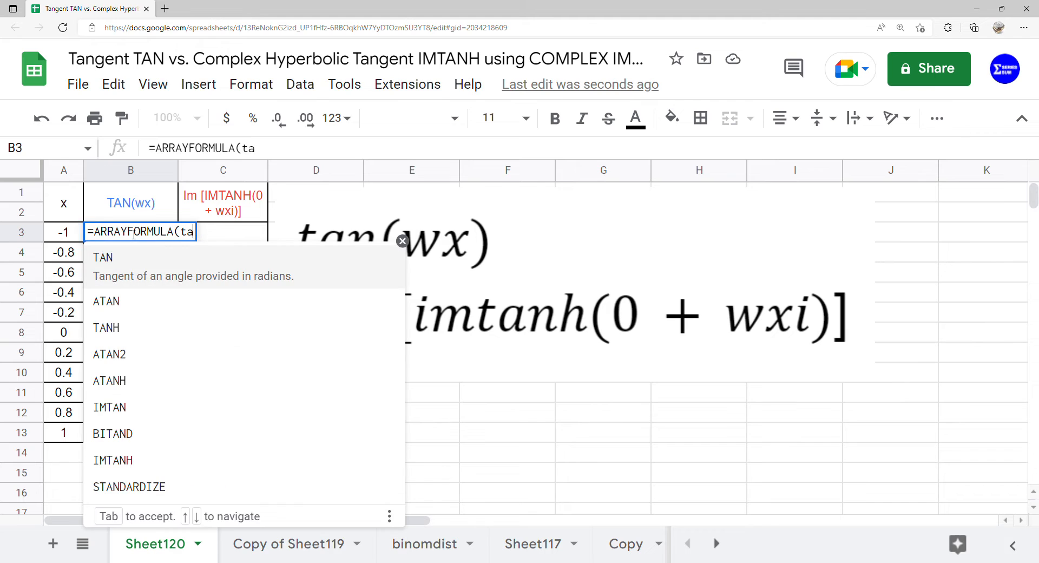
pyautogui.press('Tab')
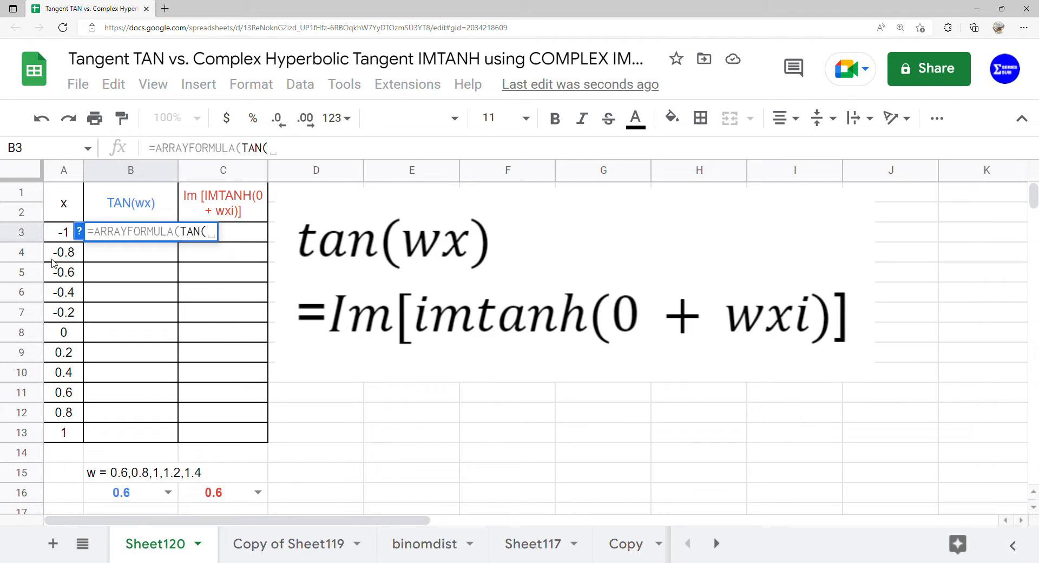
pyautogui.click(132, 497)
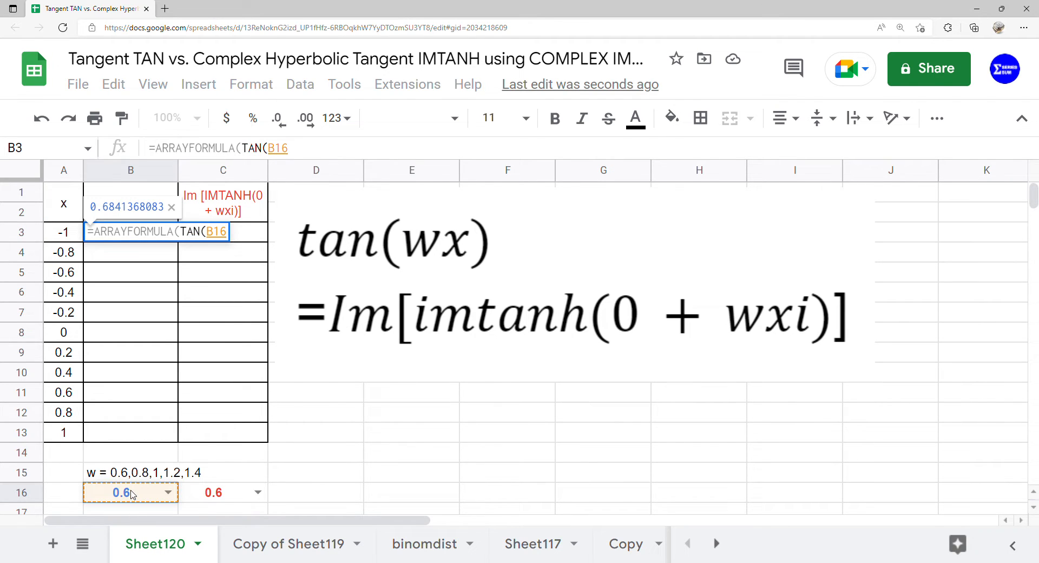
pyautogui.write('*')
pyautogui.moveTo(62, 236); pyautogui.dragTo(50, 422)
pyautogui.press('Return')
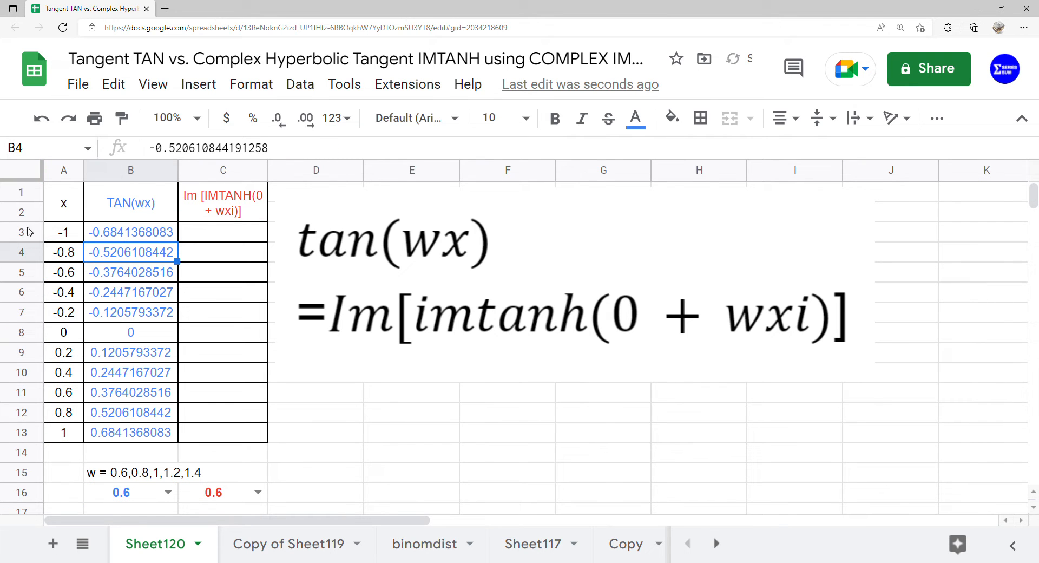
# Step: Enter =ARRAYFORMULA(COMPLEX(0,C16*A3:A13)) in C3 to build the complex inputs
pyautogui.click(254, 239)
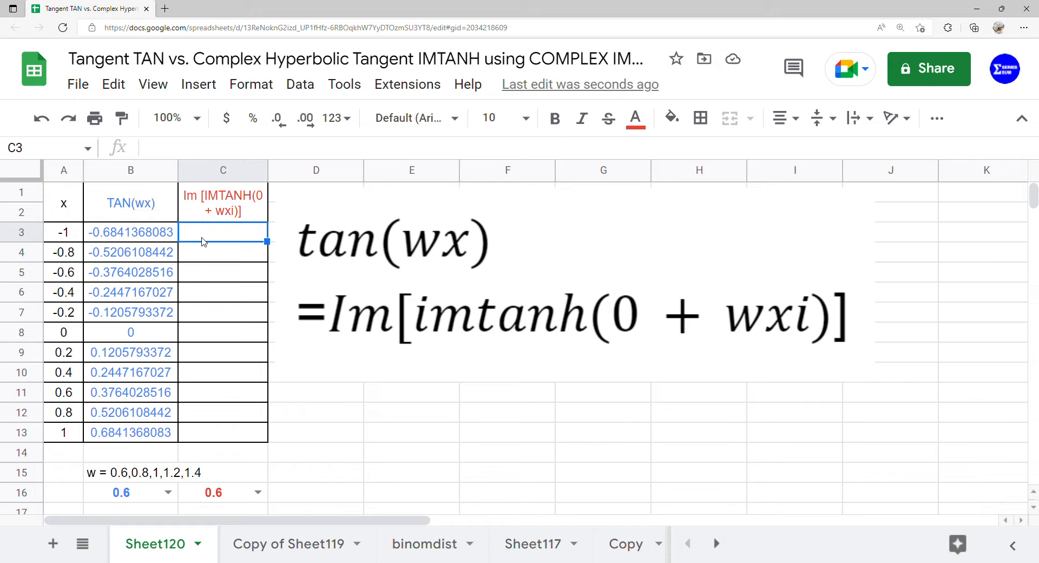
pyautogui.write('=ar')
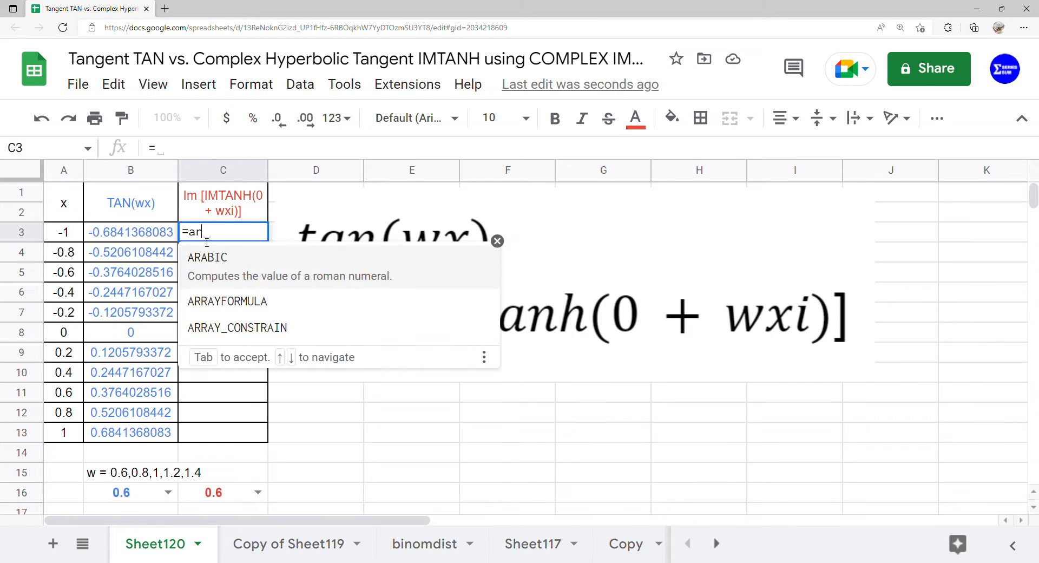
pyautogui.press('Down')
pyautogui.press('Tab')
pyautogui.write('comp')
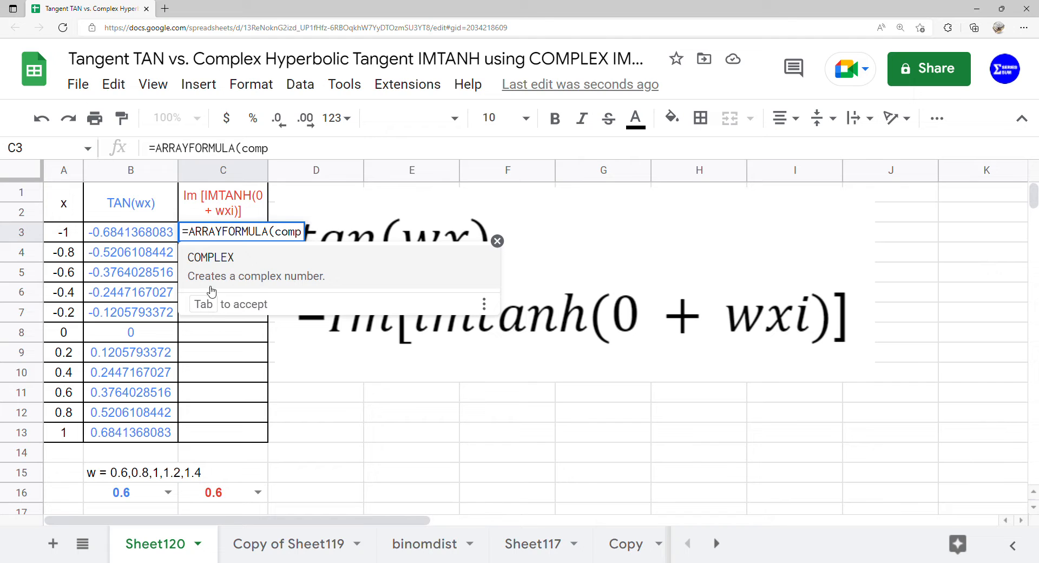
pyautogui.click(274, 271)
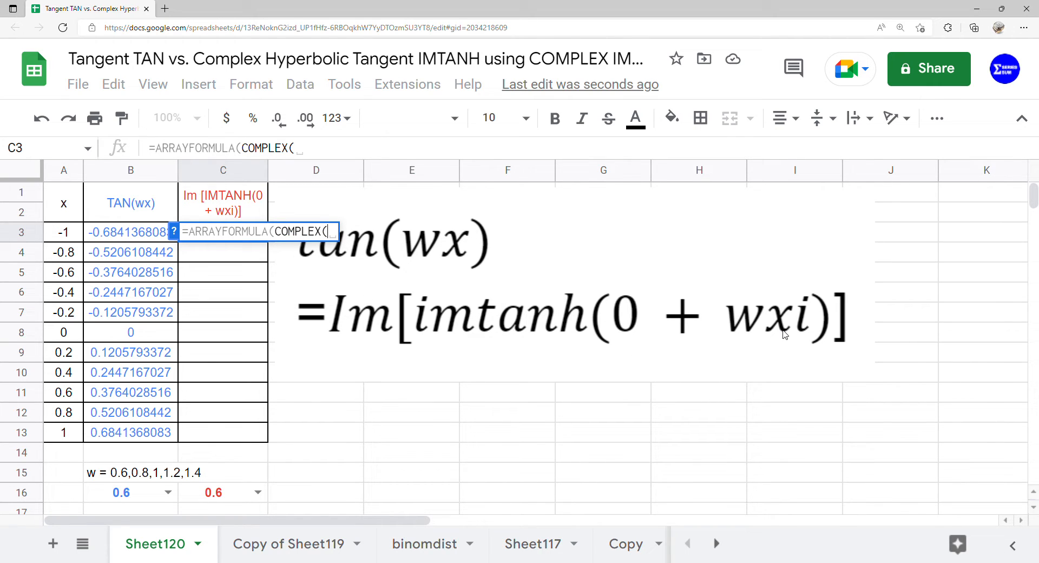
pyautogui.write('0,')
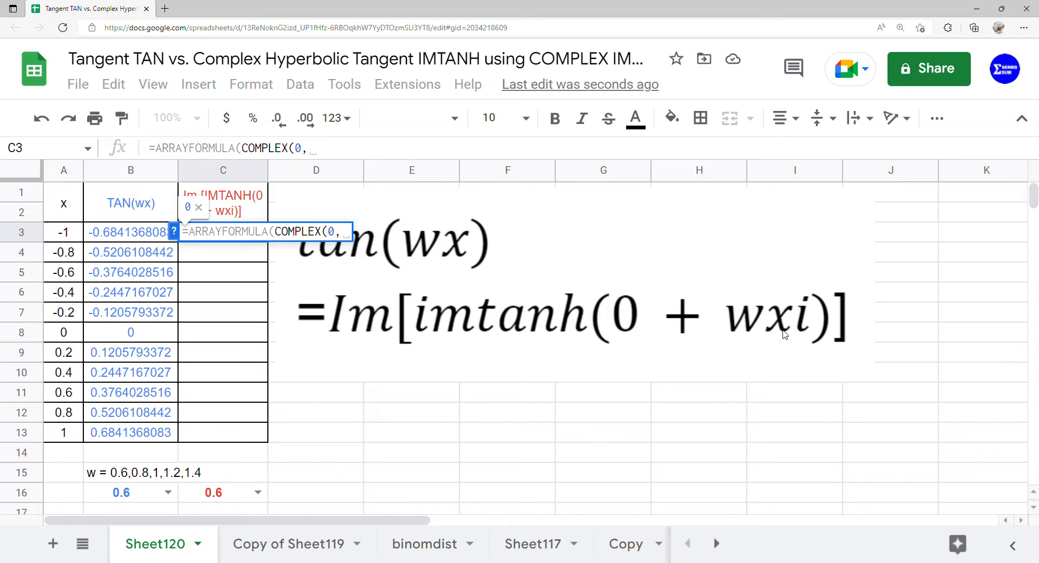
pyautogui.click(241, 497)
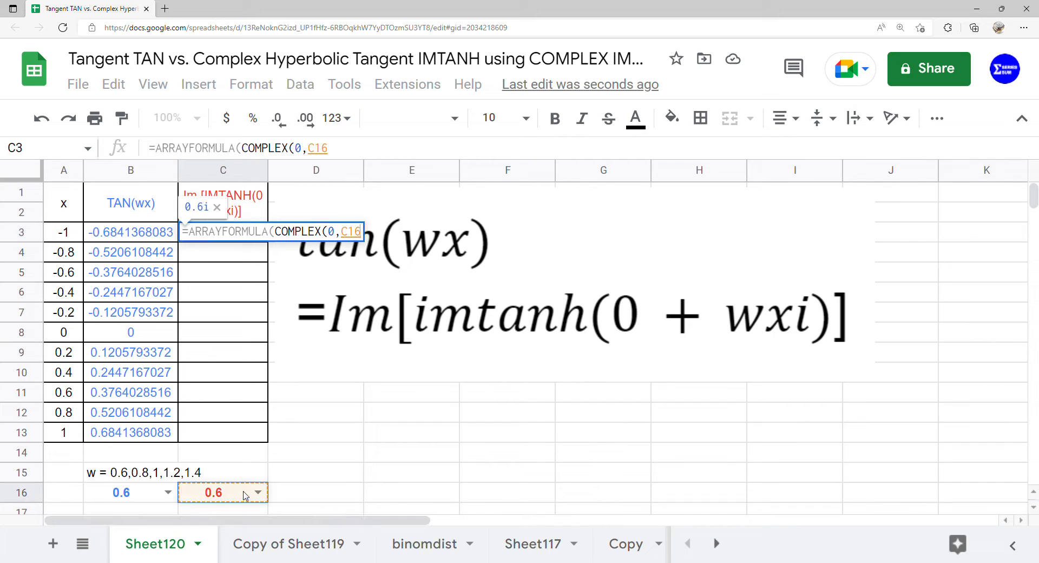
pyautogui.write('*')
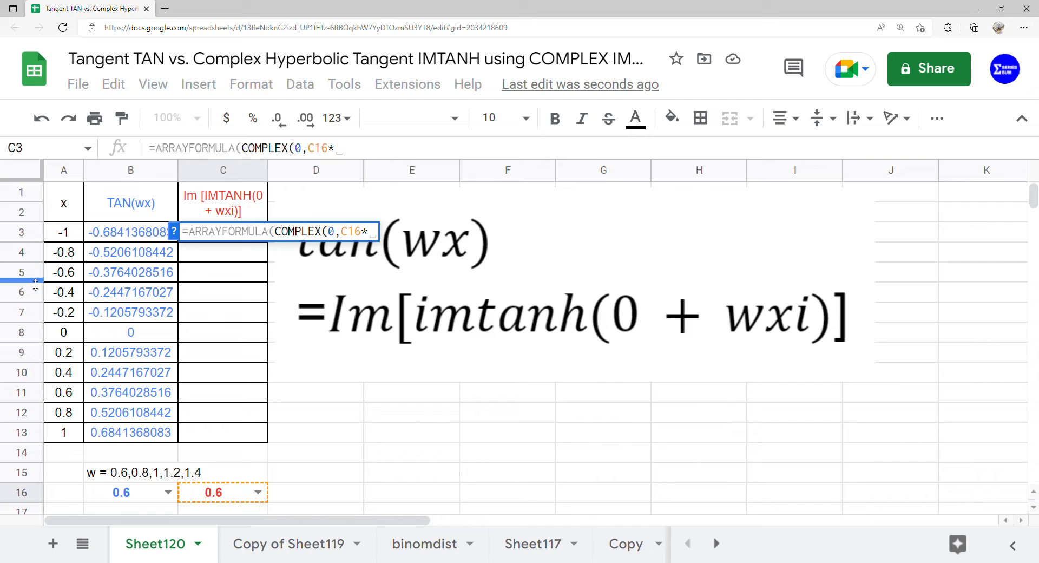
pyautogui.moveTo(73, 244); pyautogui.dragTo(74, 444)
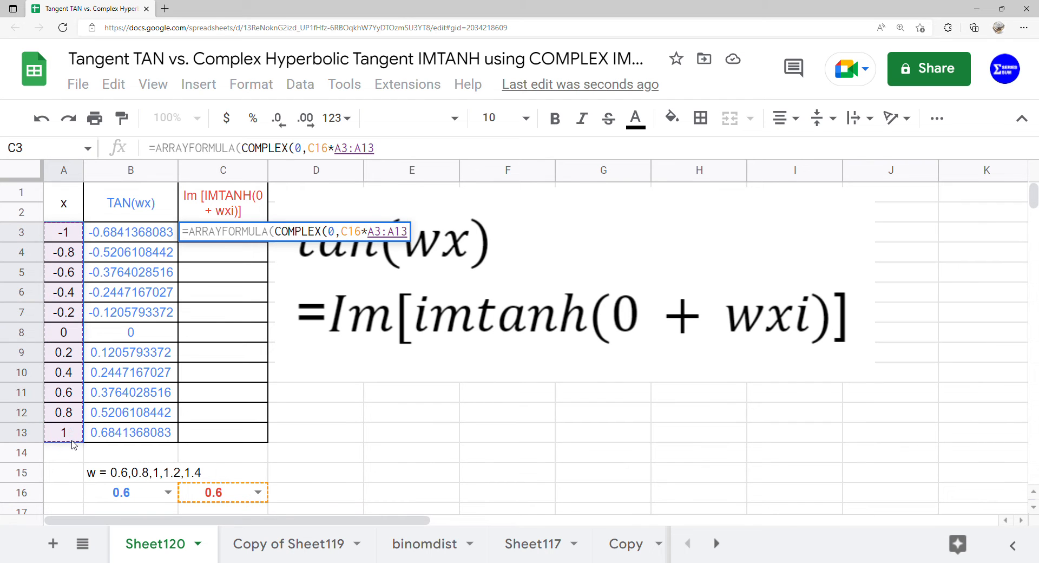
pyautogui.press('Return')
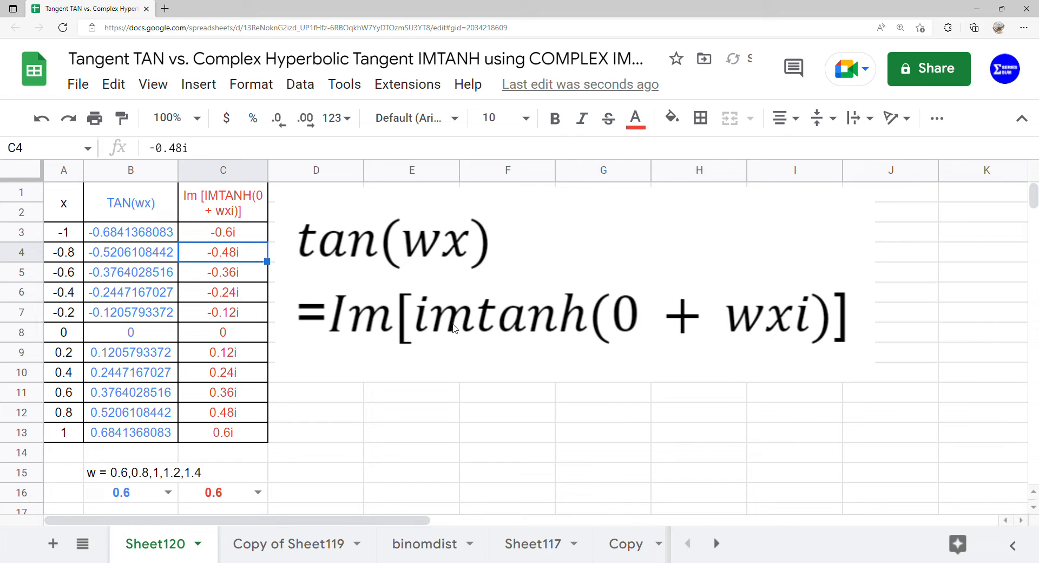
# Step: Wrap the COMPLEX expression in C3's formula inside IMTANH
pyautogui.doubleClick(241, 236)
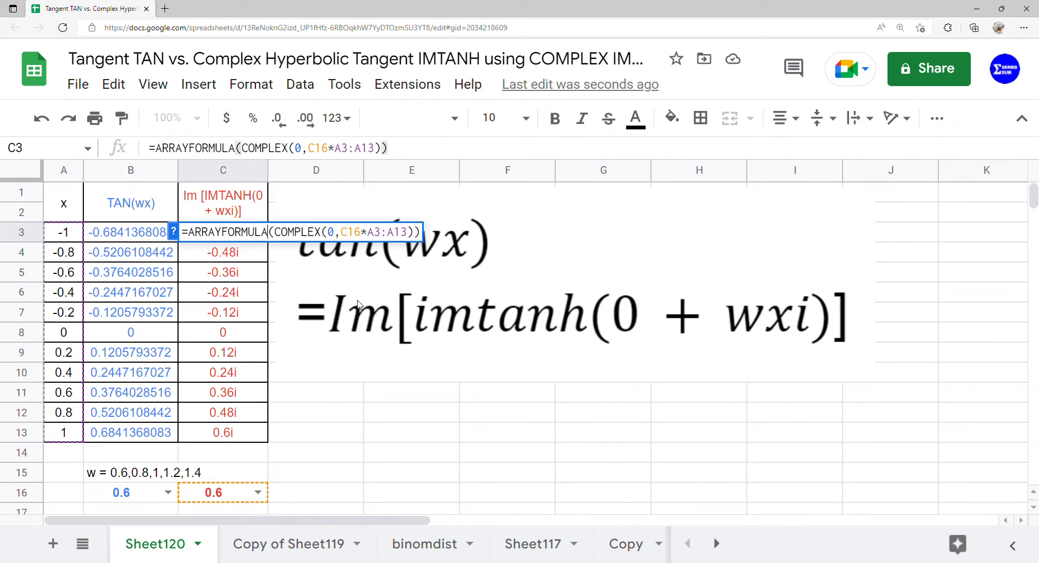
pyautogui.write('(')
pyautogui.write('imtan')
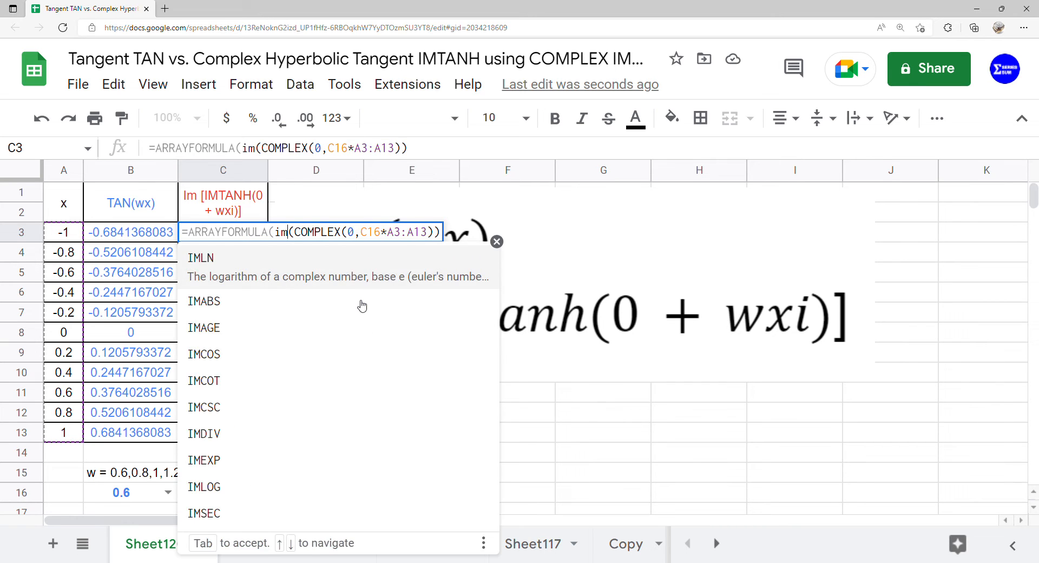
pyautogui.write('h')
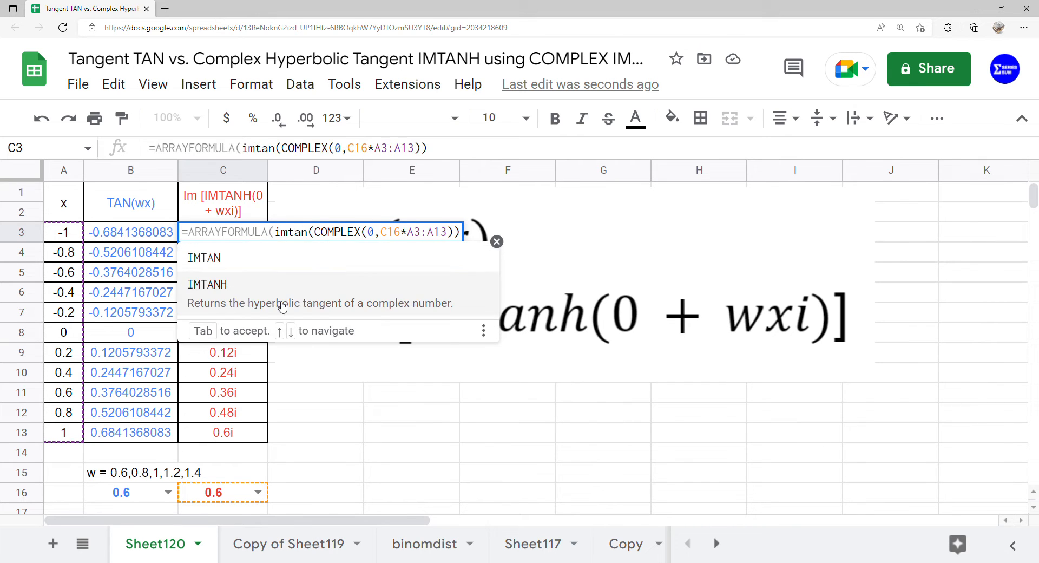
pyautogui.click(280, 306)
pyautogui.press('Return')
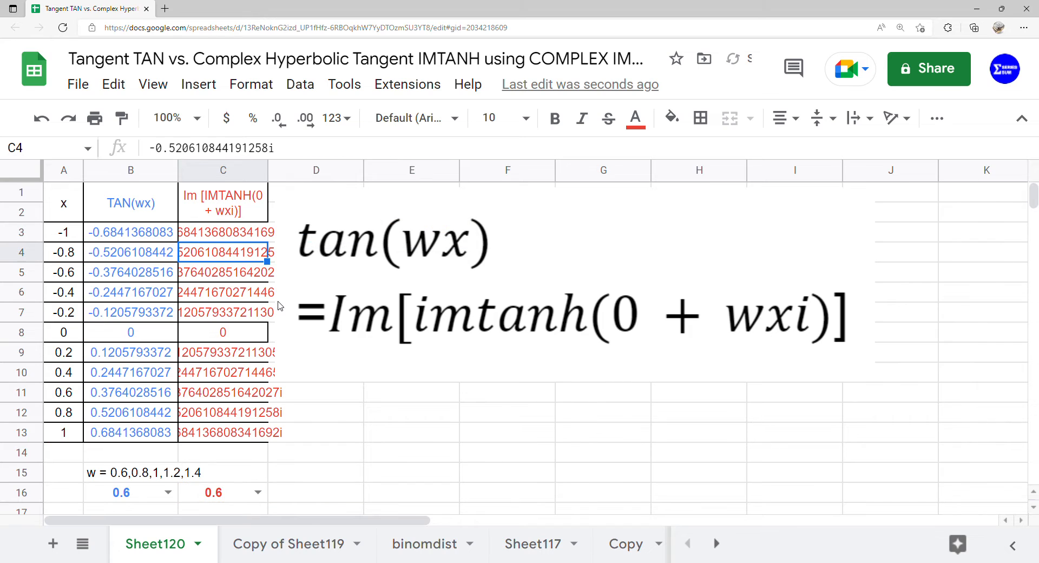
# Step: Wrap the IMTANH expression in C3's formula inside IMAGINARY to take the imaginary part
pyautogui.click(228, 239)
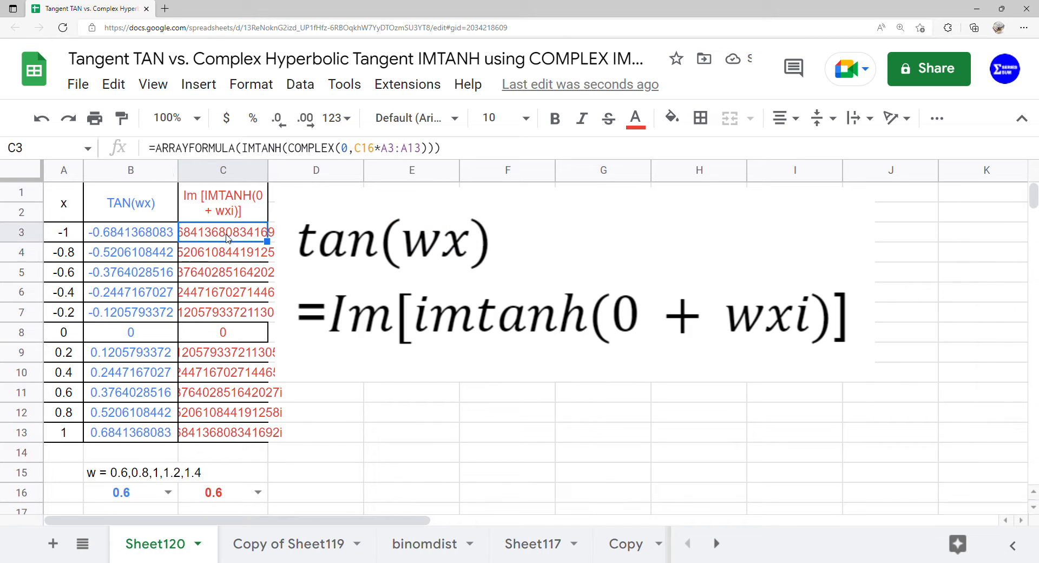
pyautogui.doubleClick(231, 238)
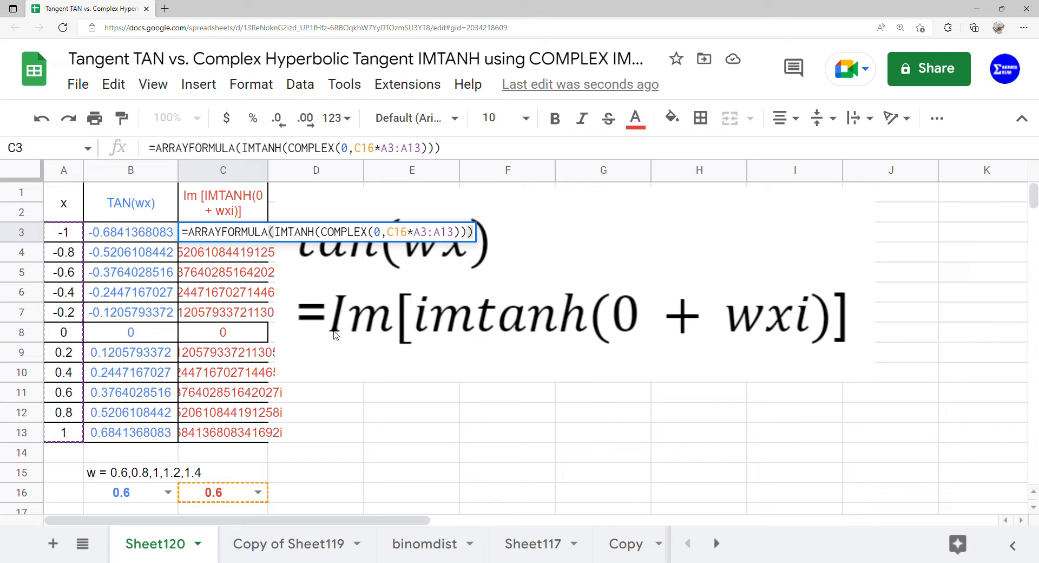
pyautogui.click(265, 233)
pyautogui.press('Left')
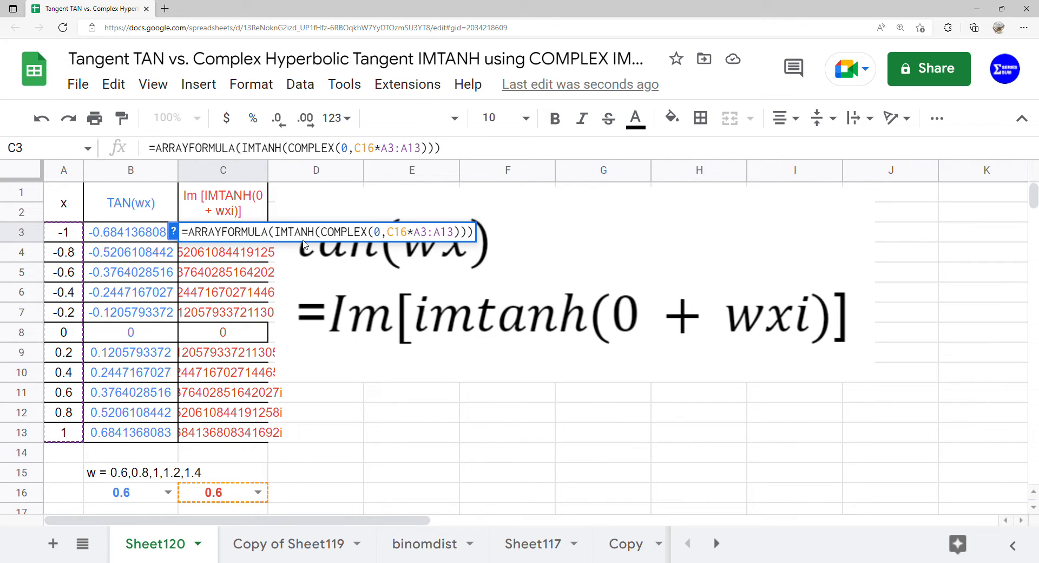
pyautogui.write('(ima')
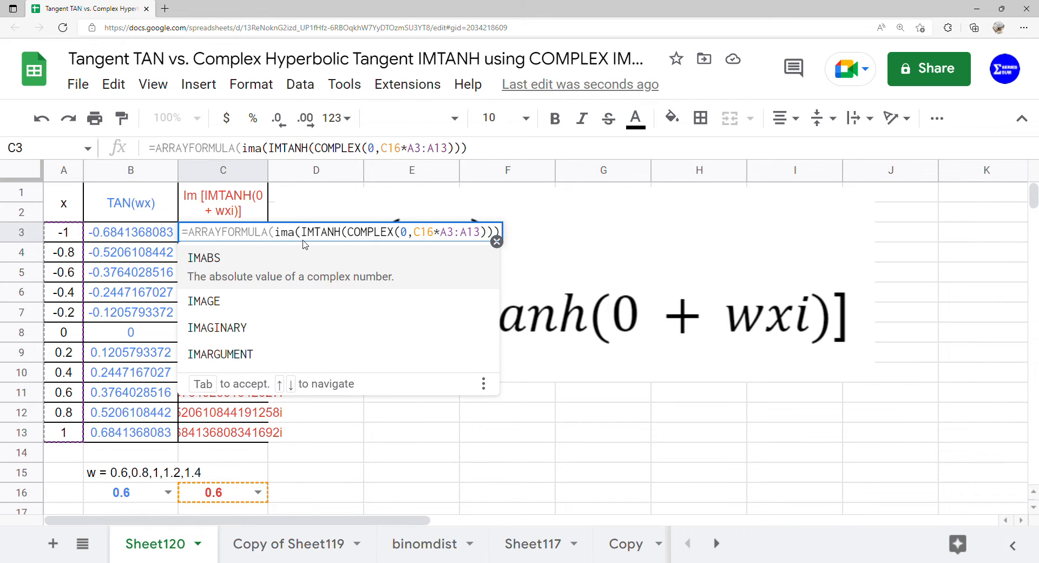
pyautogui.click(266, 328)
pyautogui.press('Return')
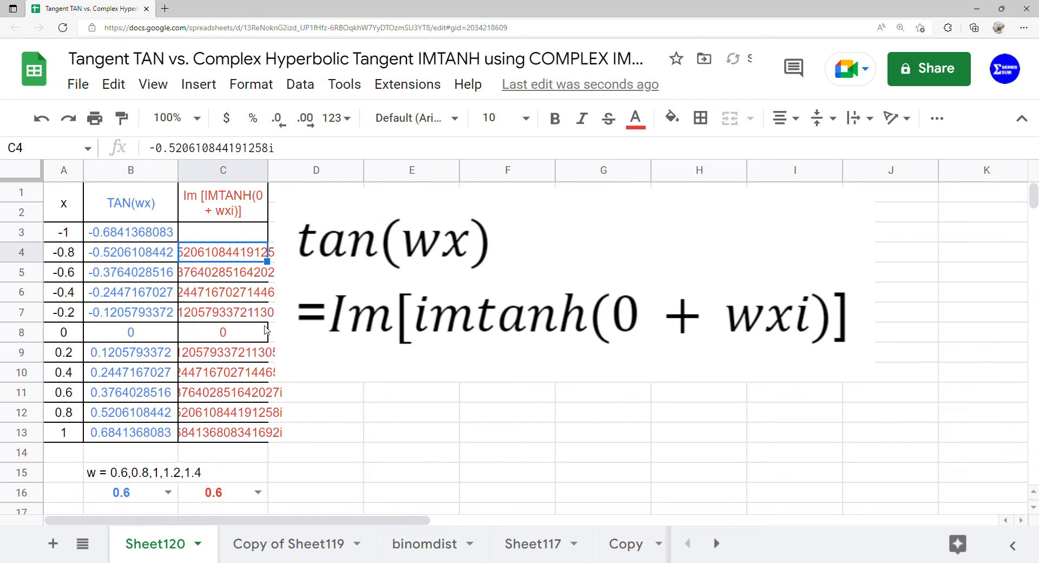
# Step: Insert a chart from the range A1:C13
pyautogui.moveTo(64, 206); pyautogui.dragTo(217, 445)
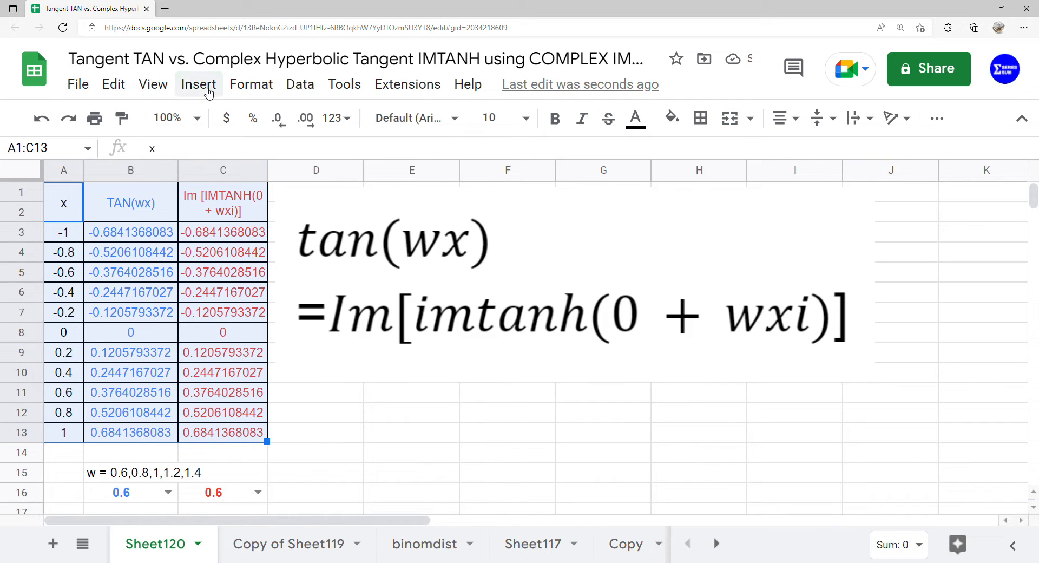
pyautogui.click(198, 85)
pyautogui.click(229, 269)
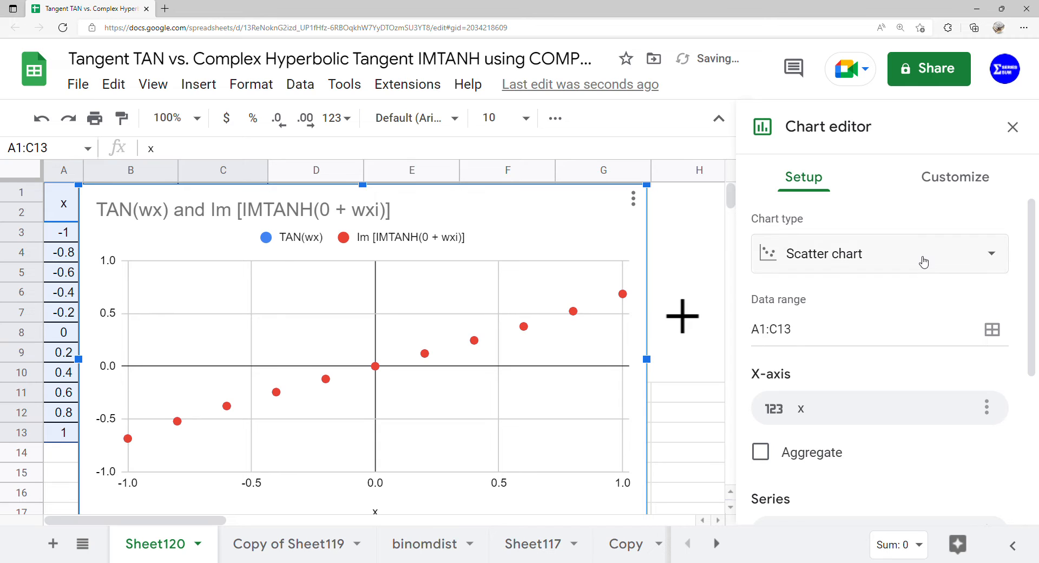
# Step: Turn on a trendline for the chart's series in the chart customization settings
pyautogui.scroll(-5, 969, 455)
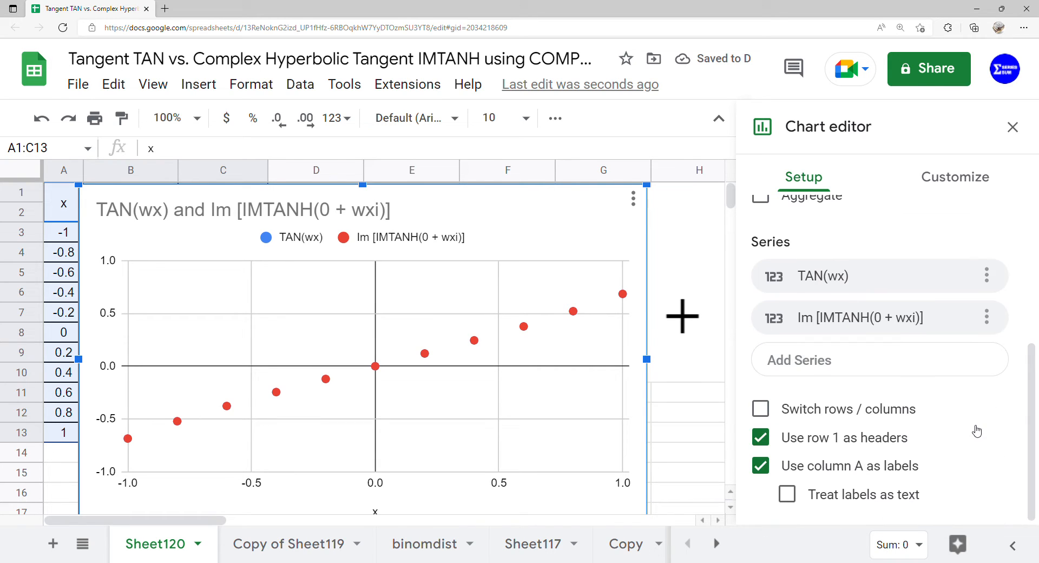
pyautogui.click(956, 177)
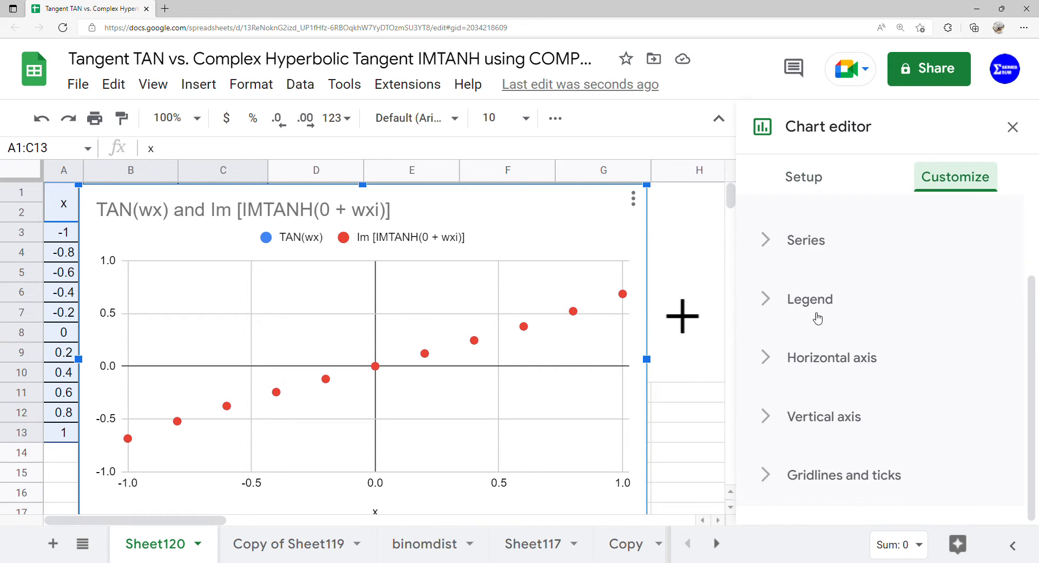
pyautogui.click(823, 241)
pyautogui.scroll(-6, 823, 241)
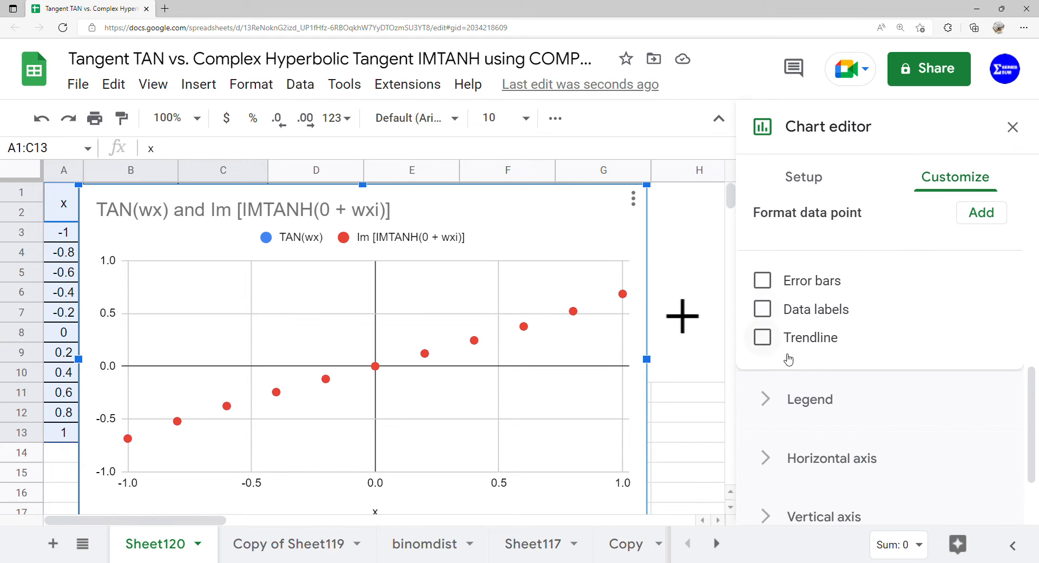
pyautogui.click(796, 338)
# Step: Set the trendline type to Polynomial with a polynomial degree of 10
pyautogui.scroll(-2, 795, 339)
pyautogui.click(850, 303)
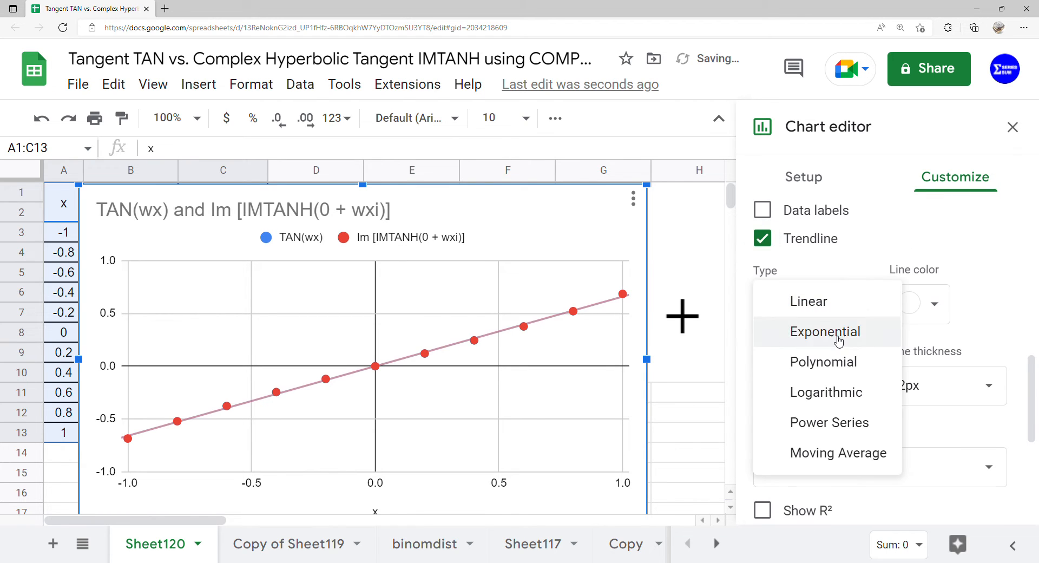
pyautogui.click(832, 362)
pyautogui.scroll(-2, 852, 343)
pyautogui.click(862, 293)
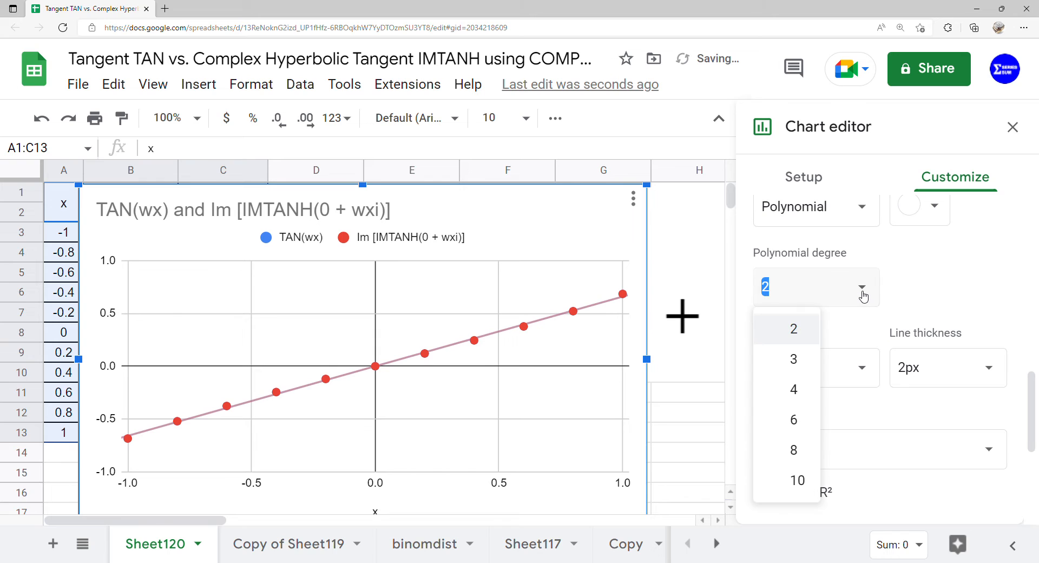
pyautogui.click(797, 480)
# Step: Set the trendline label to Use Equation so the fitted equations appear in the legend
pyautogui.scroll(-1, 882, 349)
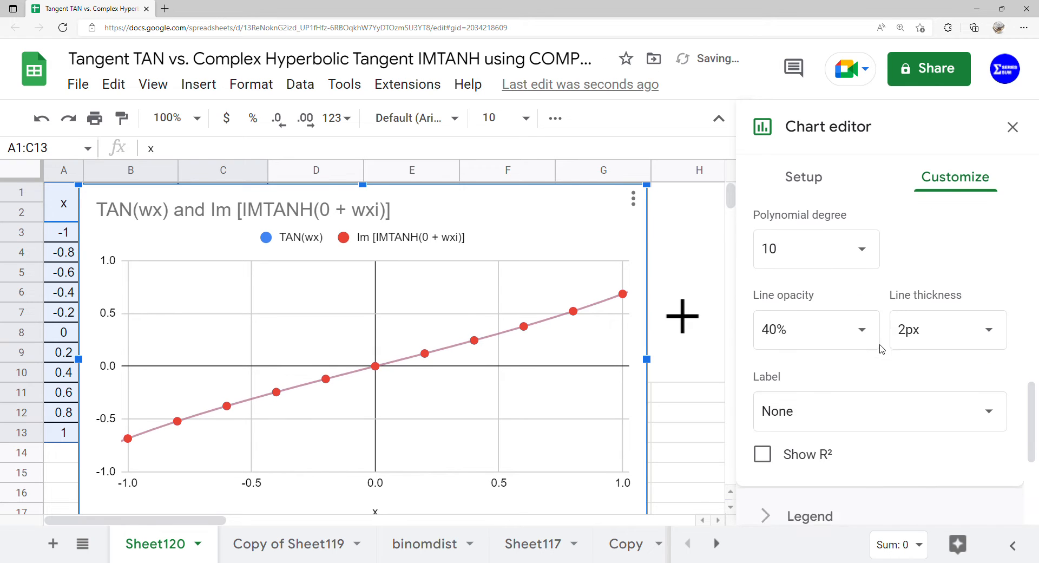
pyautogui.click(865, 411)
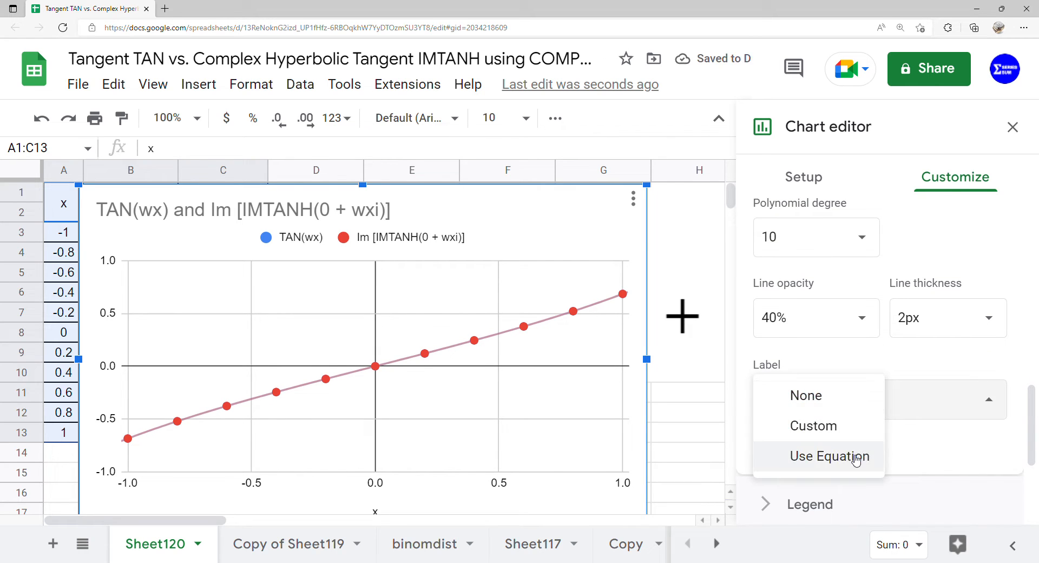
pyautogui.click(856, 459)
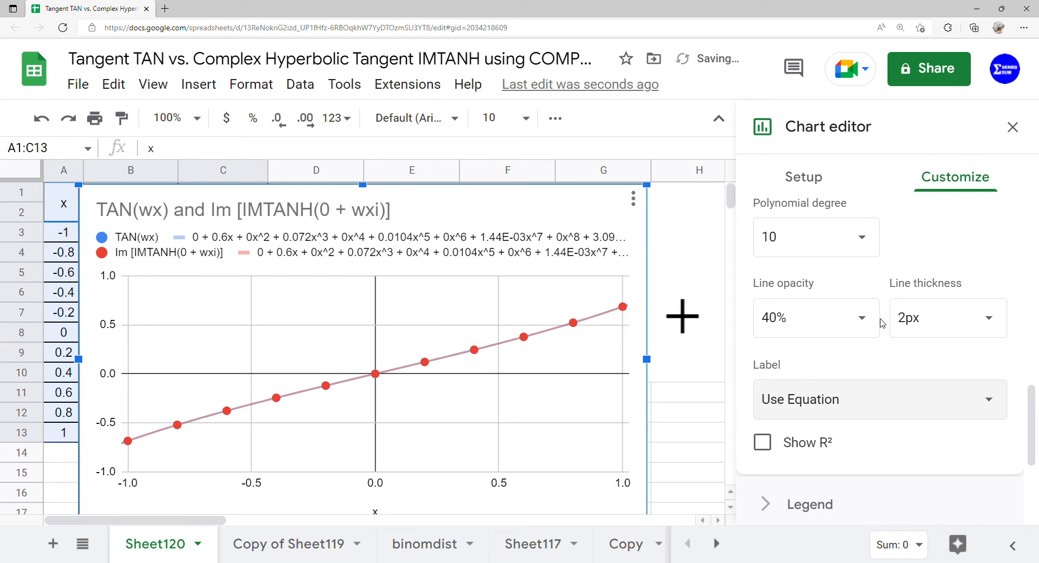
# Step: Move the chart legend to the Left position
pyautogui.scroll(-2, 830, 408)
pyautogui.click(843, 413)
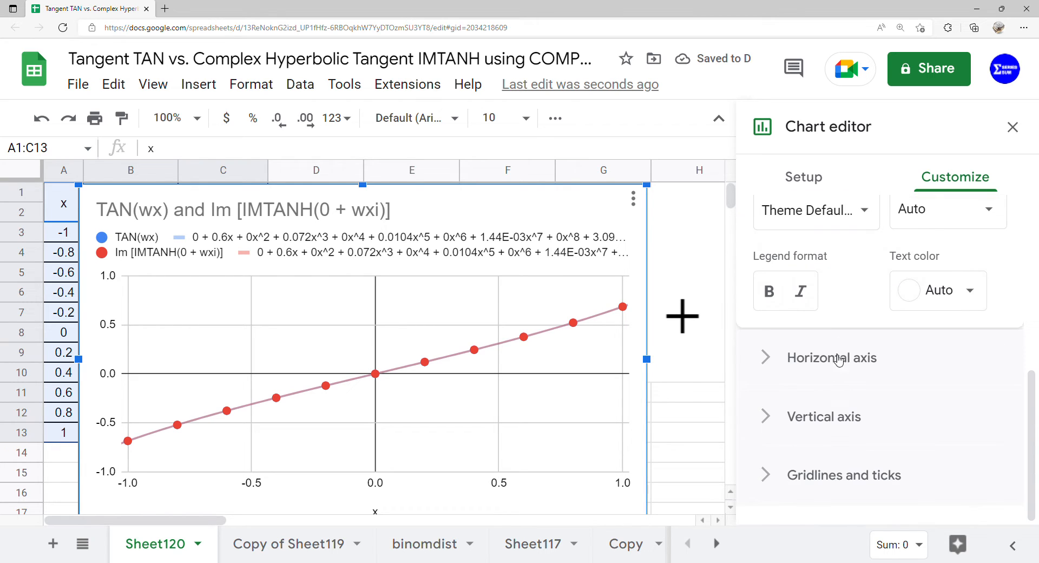
pyautogui.scroll(1, 834, 315)
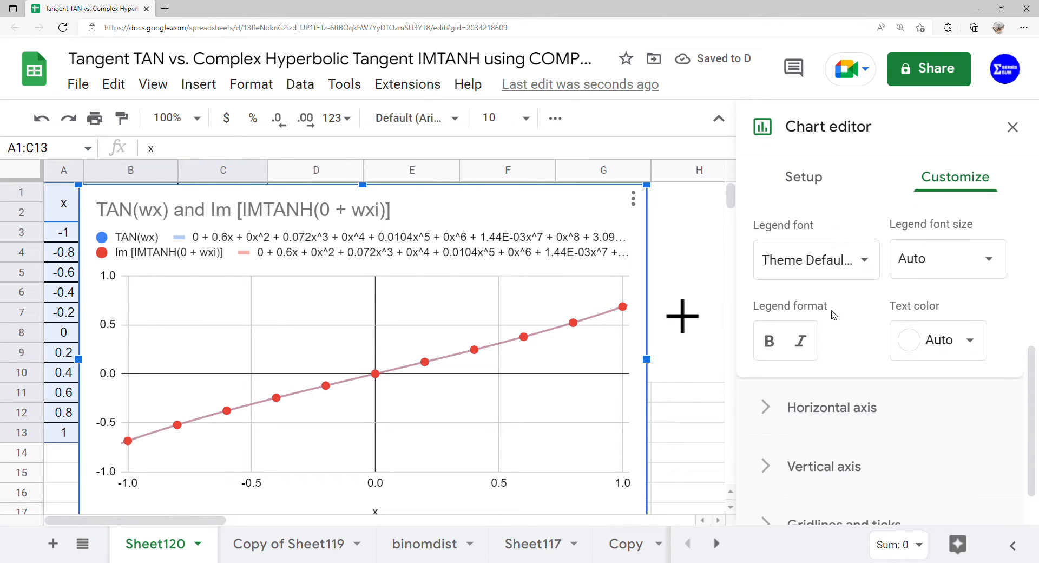
pyautogui.scroll(3, 835, 394)
pyautogui.click(769, 327)
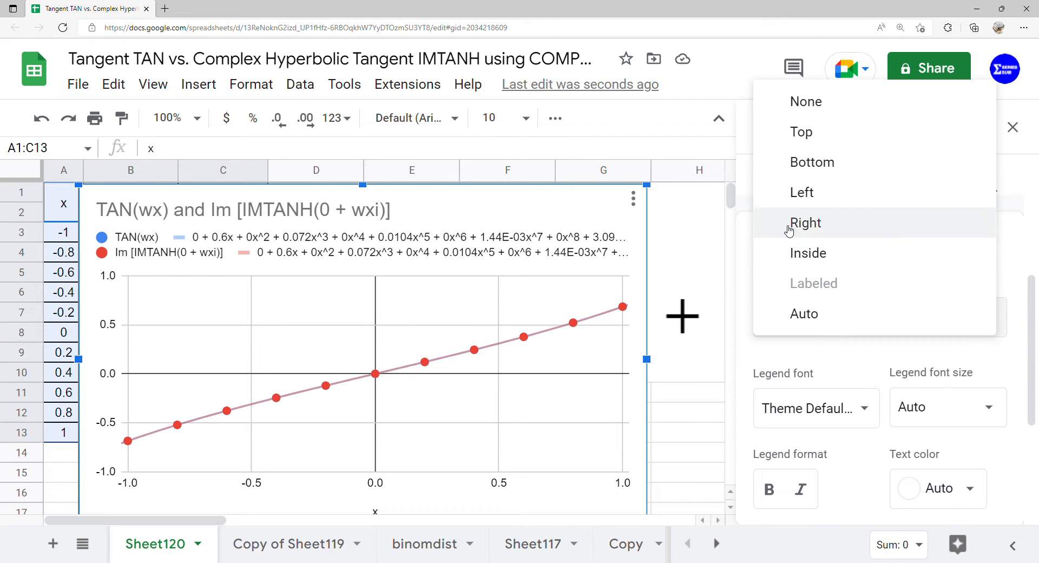
pyautogui.click(796, 193)
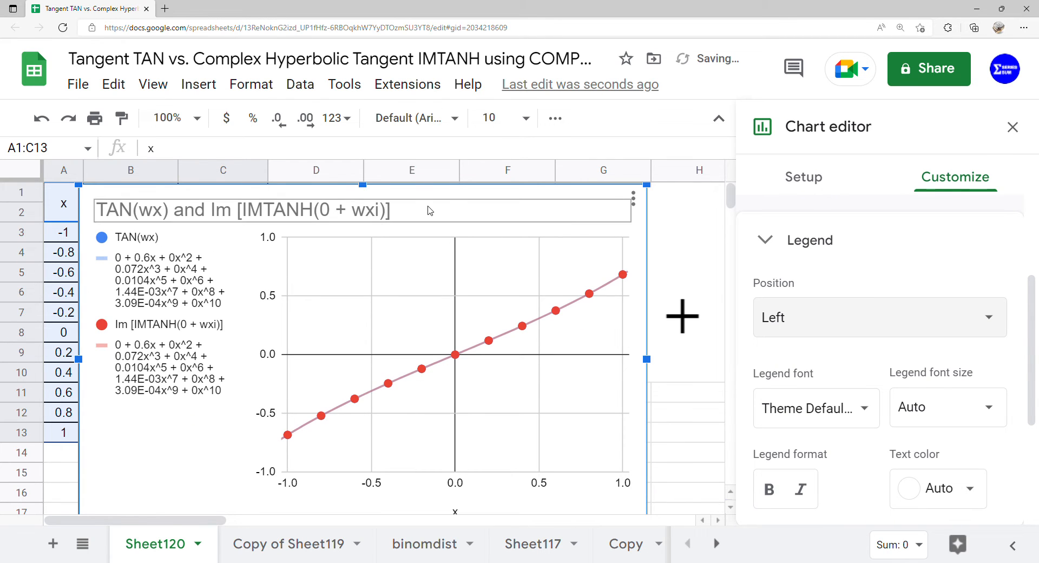
# Step: Delete the chart title and close the chart editor
pyautogui.click(431, 211)
pyautogui.click(433, 218)
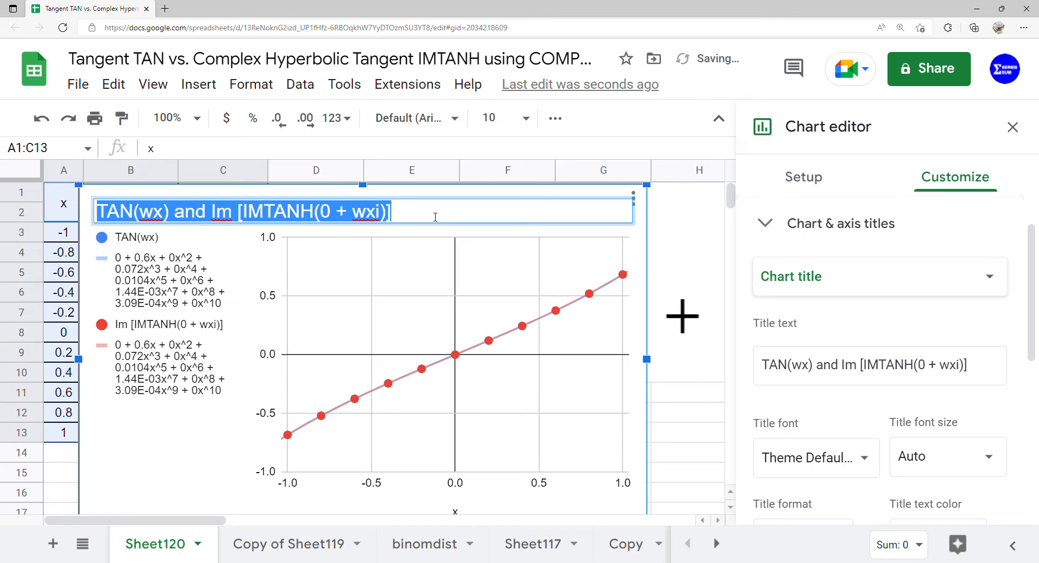
pyautogui.press('BackSpace')
pyautogui.click(188, 427)
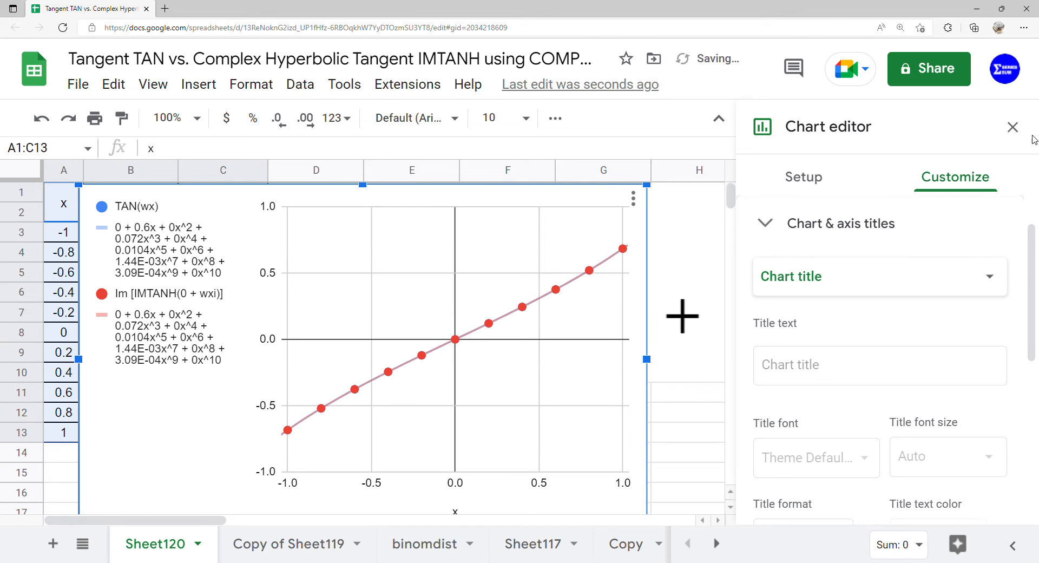
pyautogui.click(1013, 127)
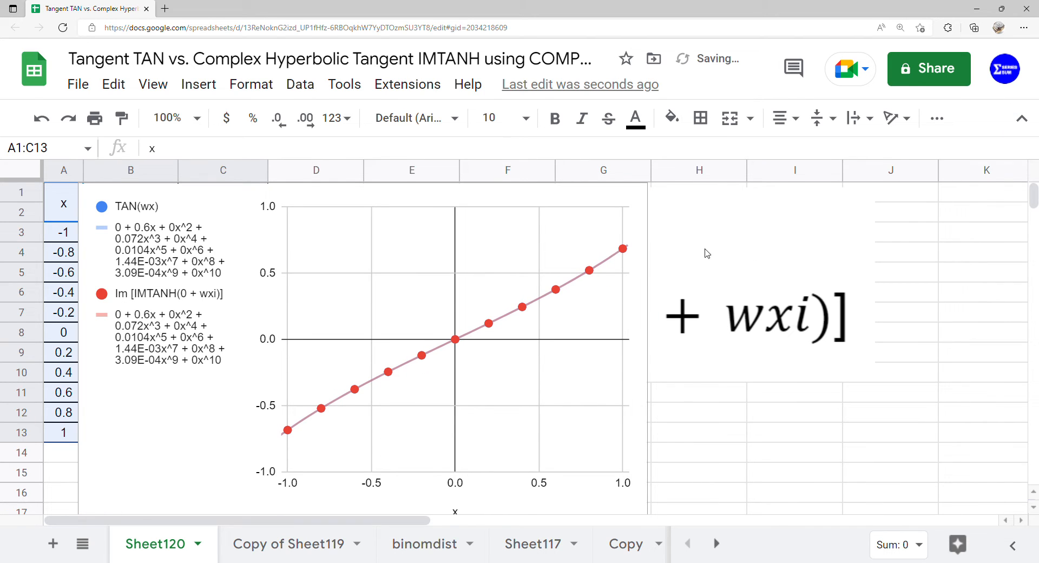
# Step: Move the chart next to the table and enlarge it to span columns D through K
pyautogui.click(463, 269)
pyautogui.moveTo(463, 269); pyautogui.dragTo(661, 241)
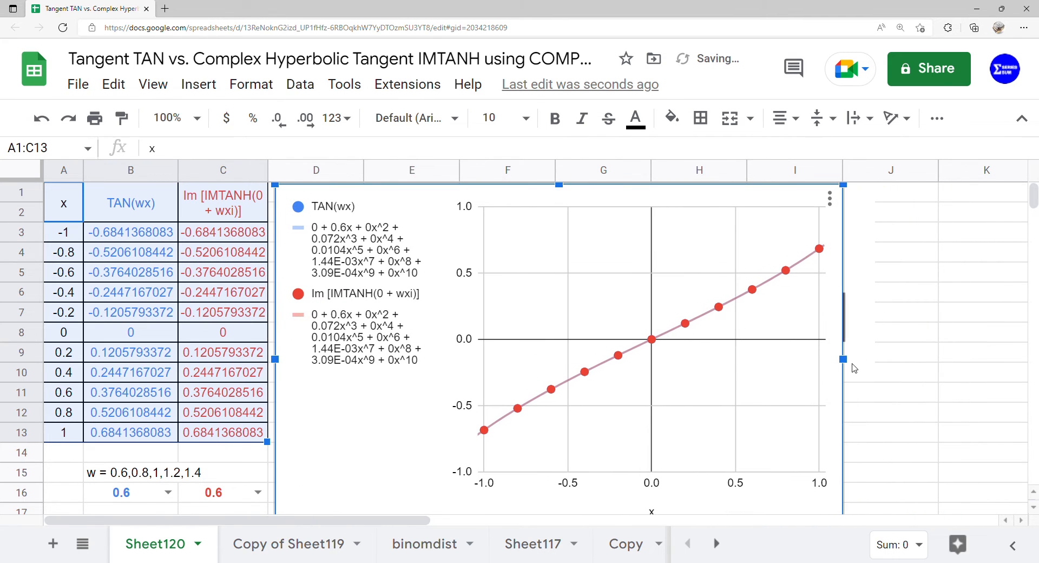
pyautogui.moveTo(851, 364); pyautogui.dragTo(989, 362)
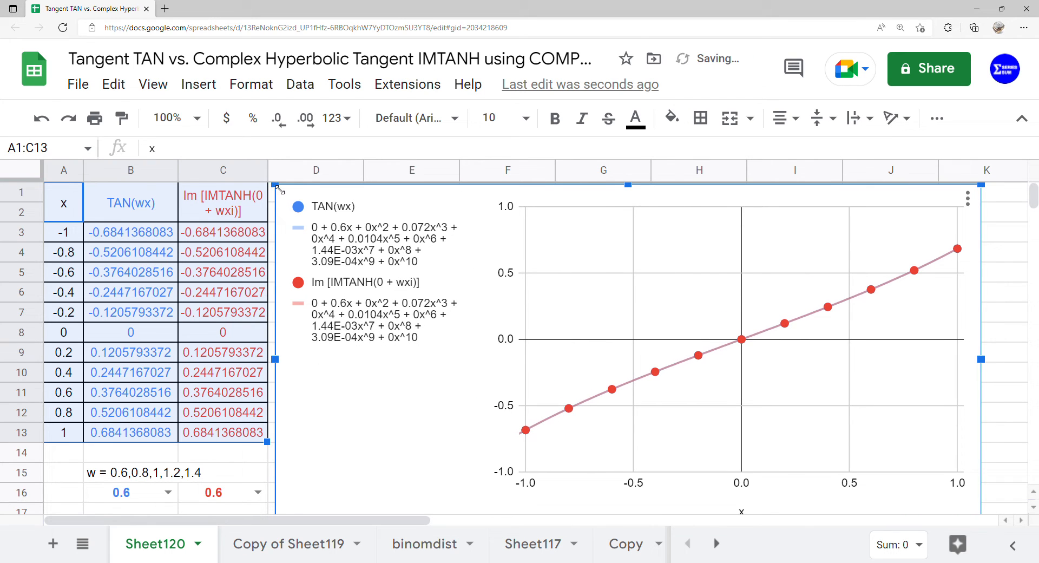
pyautogui.moveTo(277, 189); pyautogui.dragTo(348, 195)
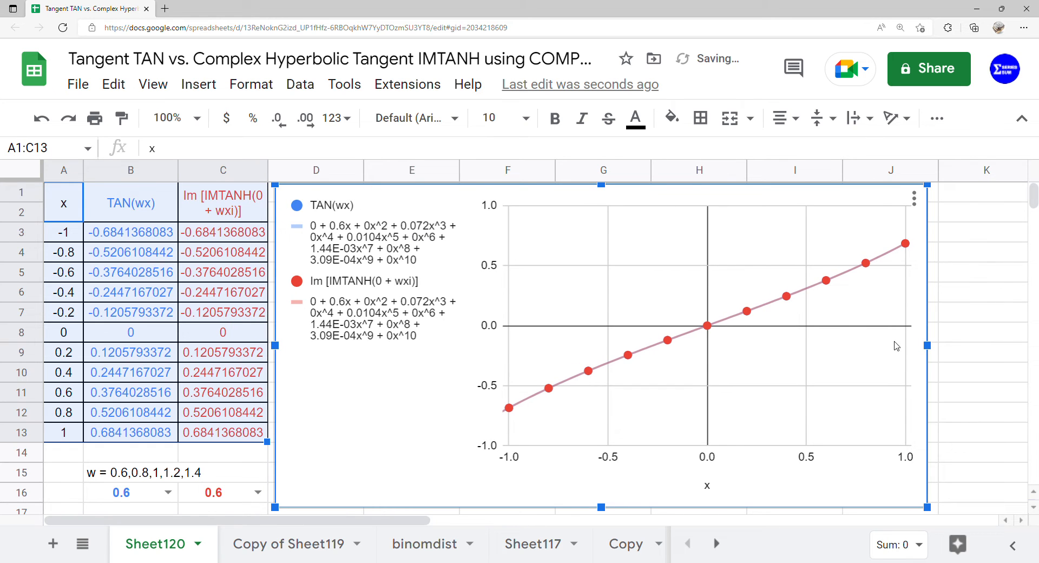
pyautogui.moveTo(927, 344); pyautogui.dragTo(1010, 350)
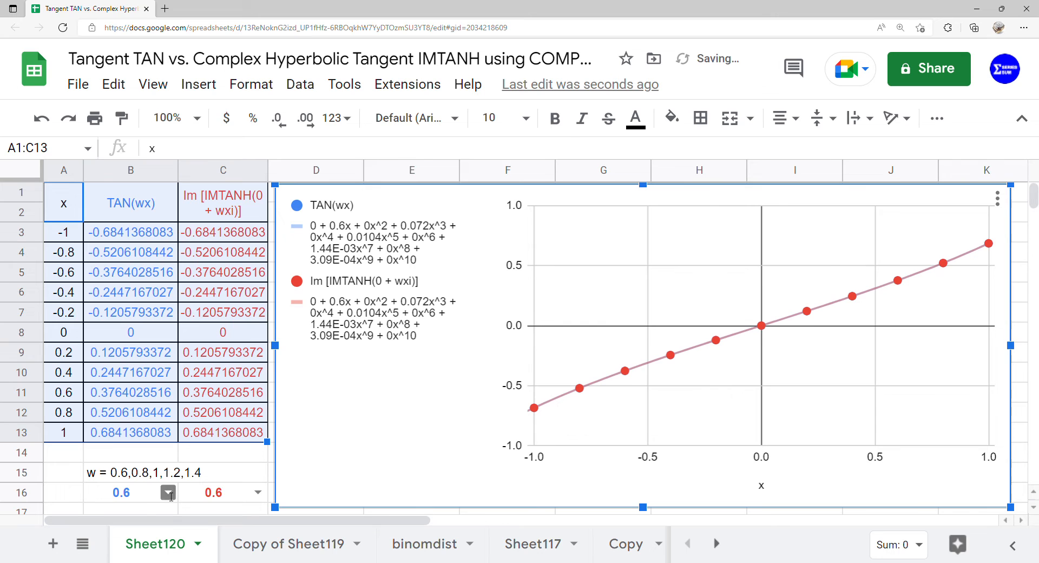
# Step: Set the w dropdowns in B16 and C16 both to 0.8
pyautogui.click(169, 494)
pyautogui.click(142, 449)
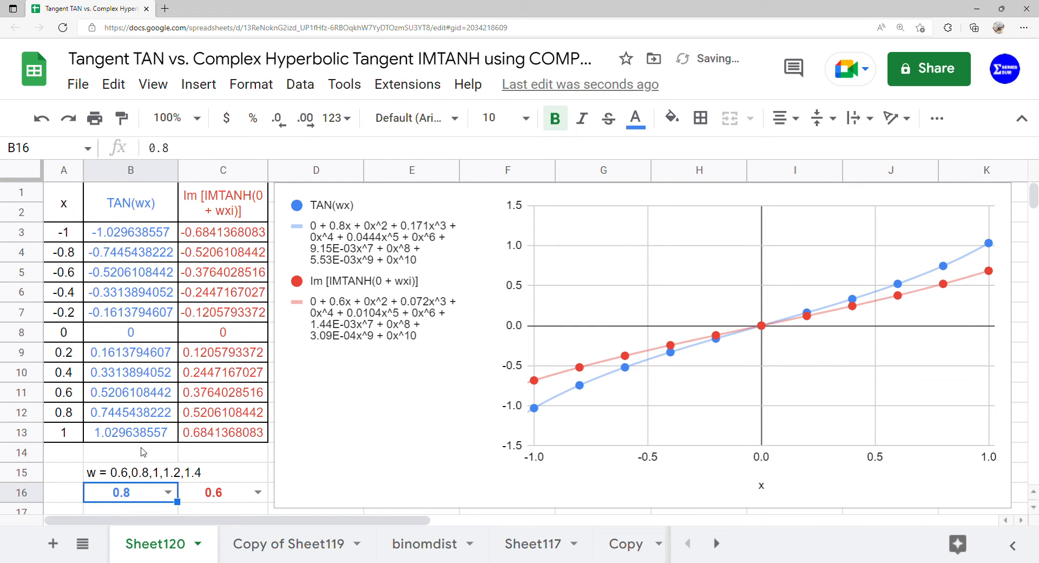
pyautogui.moveTo(130, 202); pyautogui.dragTo(133, 433)
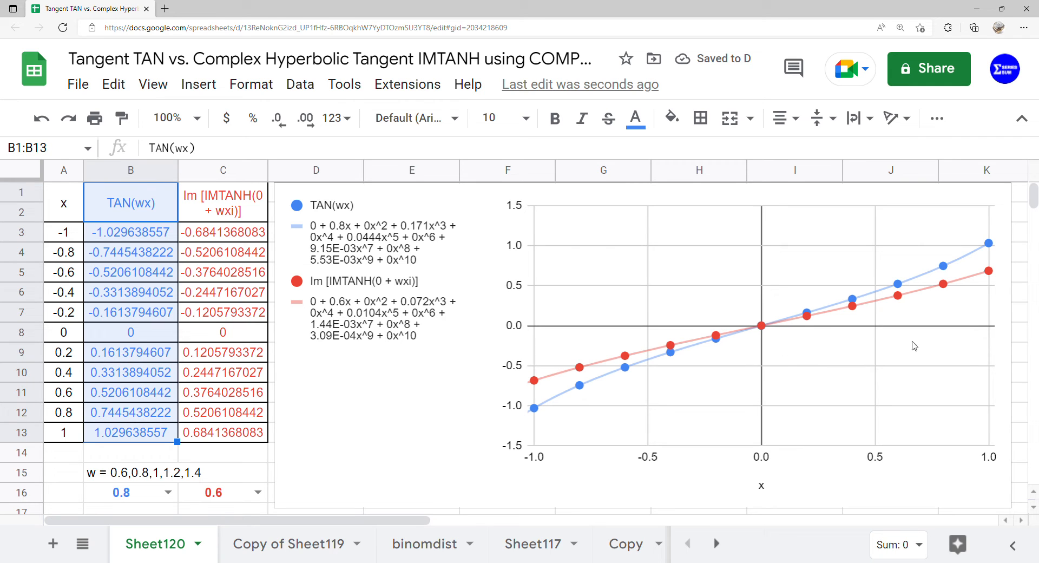
pyautogui.click(259, 493)
pyautogui.click(233, 446)
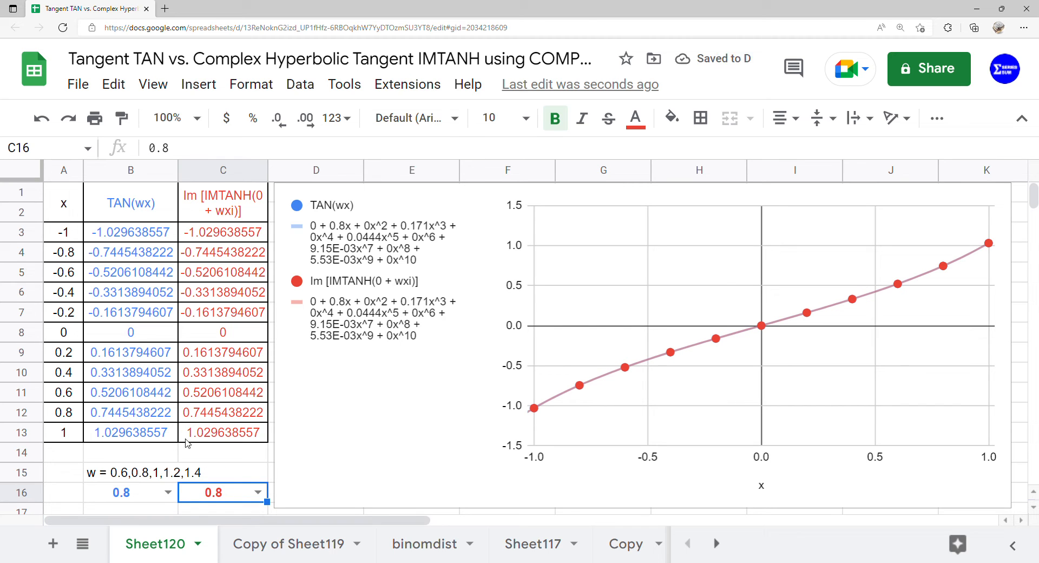
# Step: Set the w dropdowns in B16 and C16 both to 1
pyautogui.click(160, 493)
pyautogui.click(169, 493)
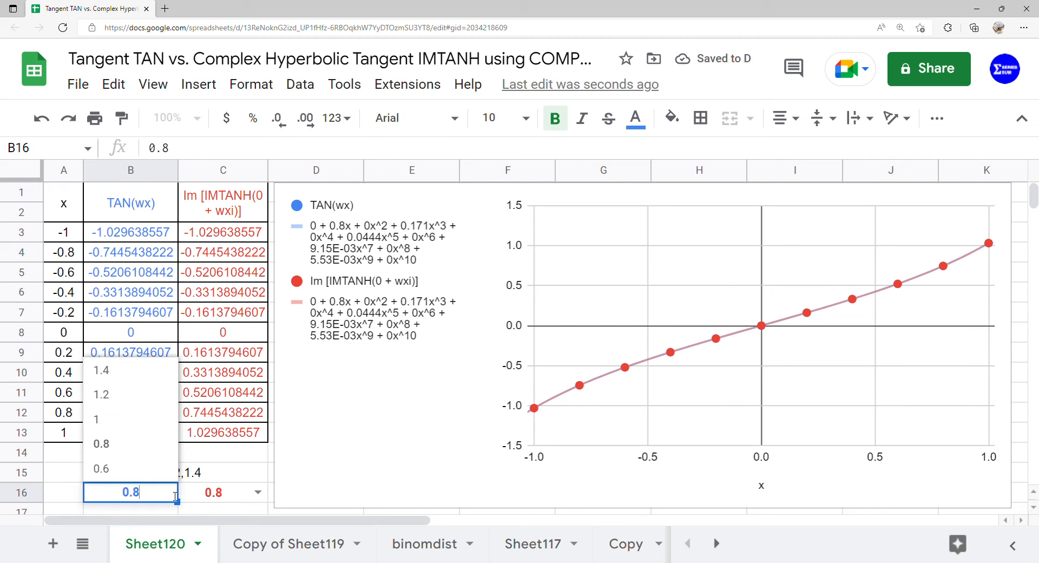
pyautogui.click(152, 428)
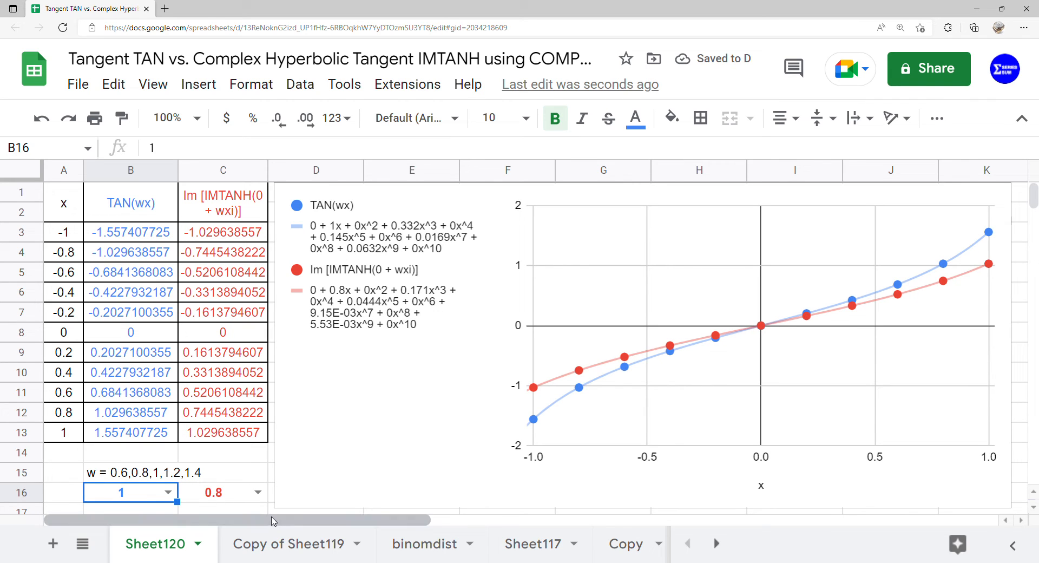
pyautogui.click(258, 492)
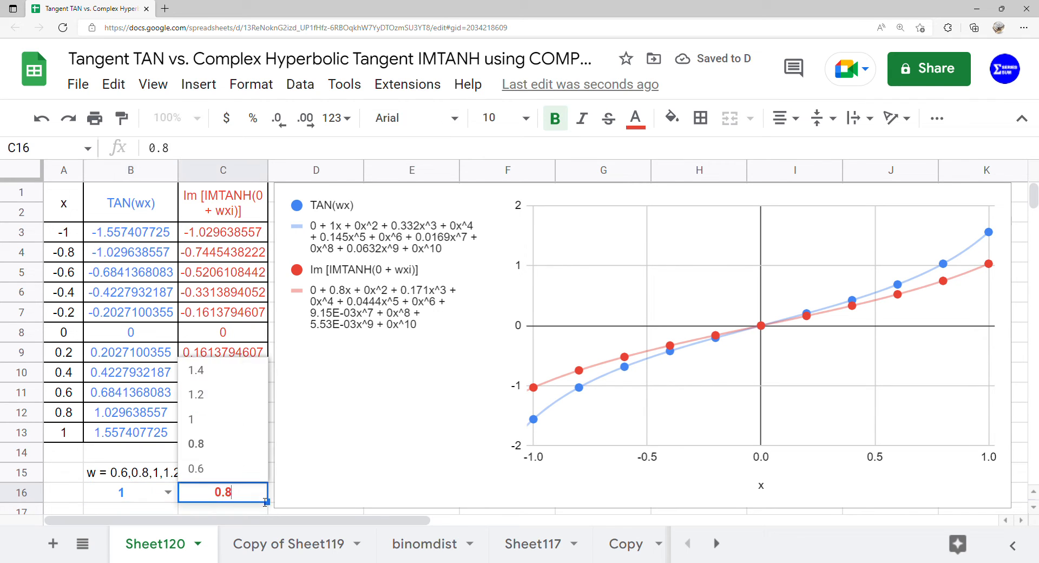
pyautogui.click(243, 422)
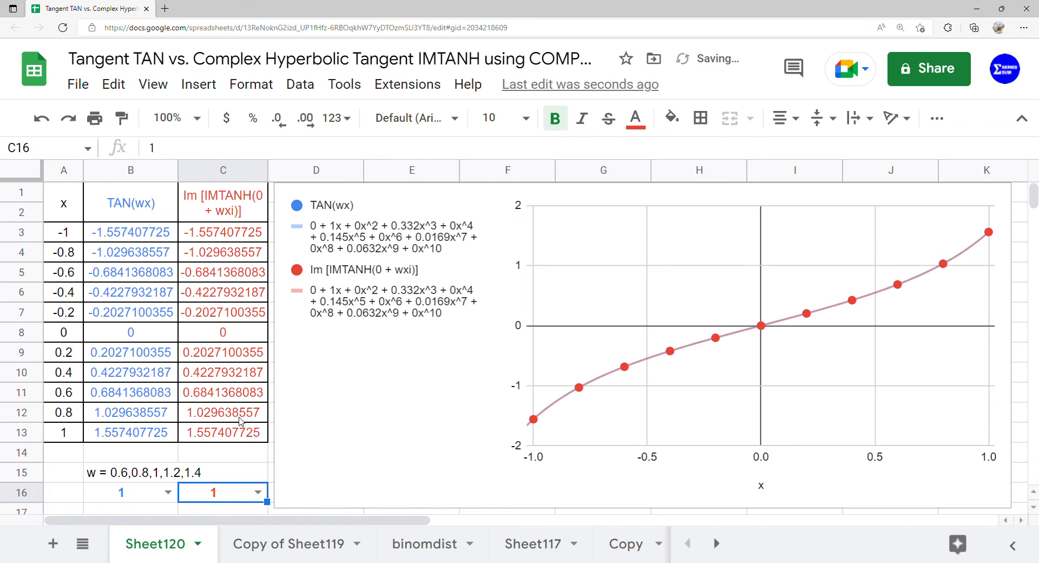
# Step: Set the w dropdowns in B16 and C16 both to 1.2
pyautogui.click(168, 492)
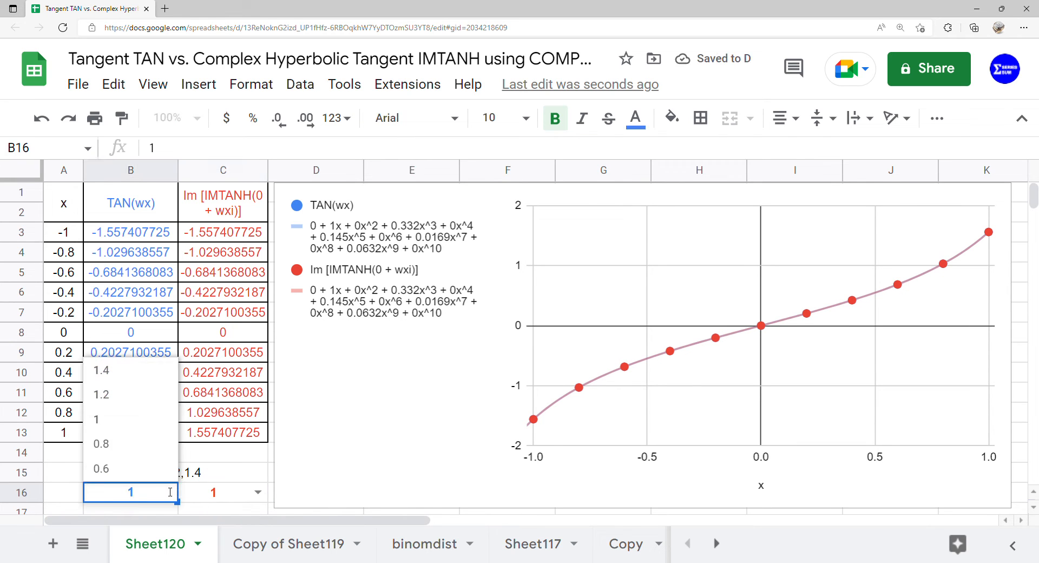
pyautogui.click(139, 404)
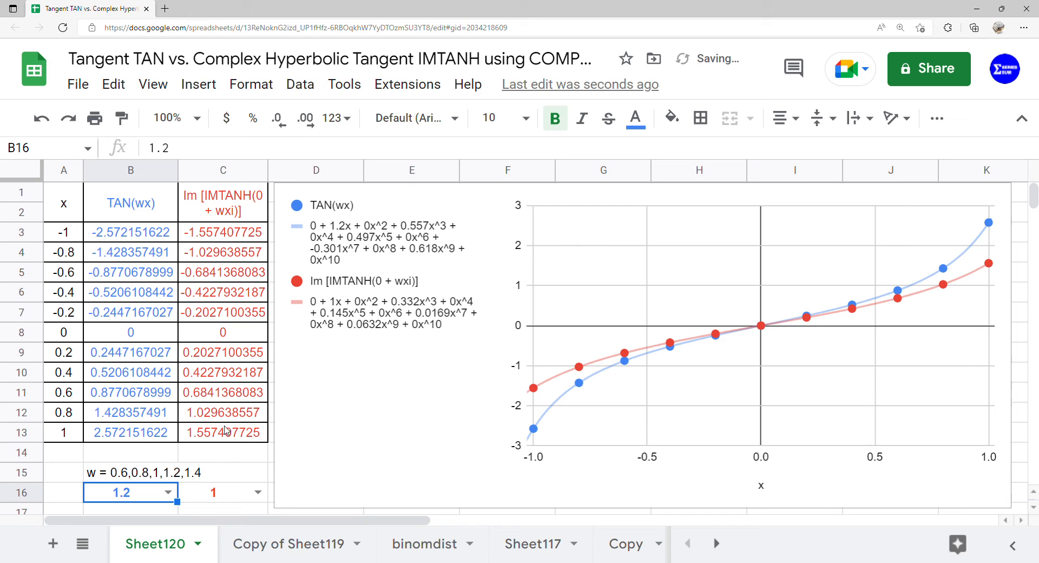
pyautogui.click(258, 492)
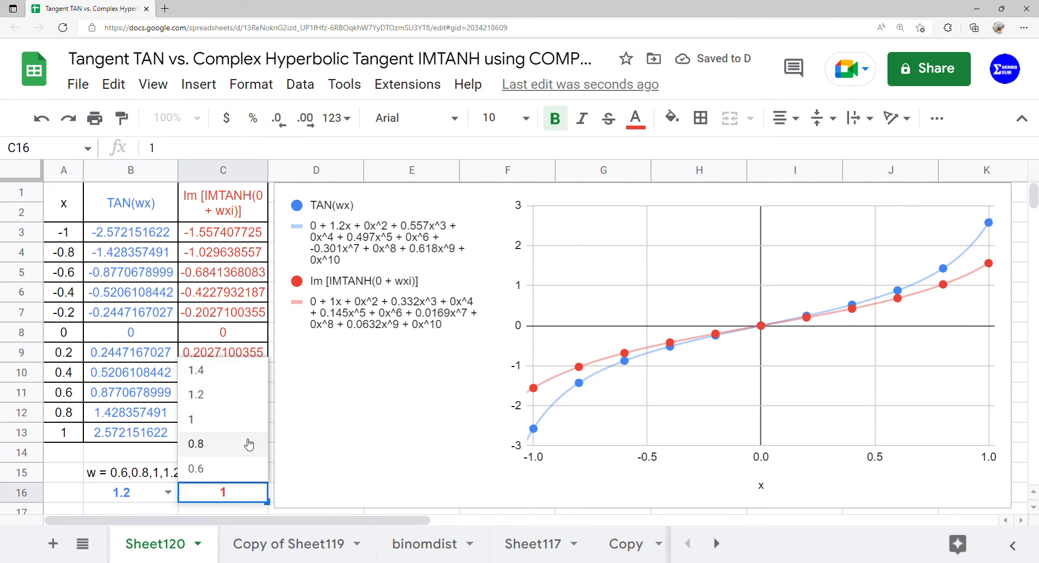
pyautogui.click(235, 401)
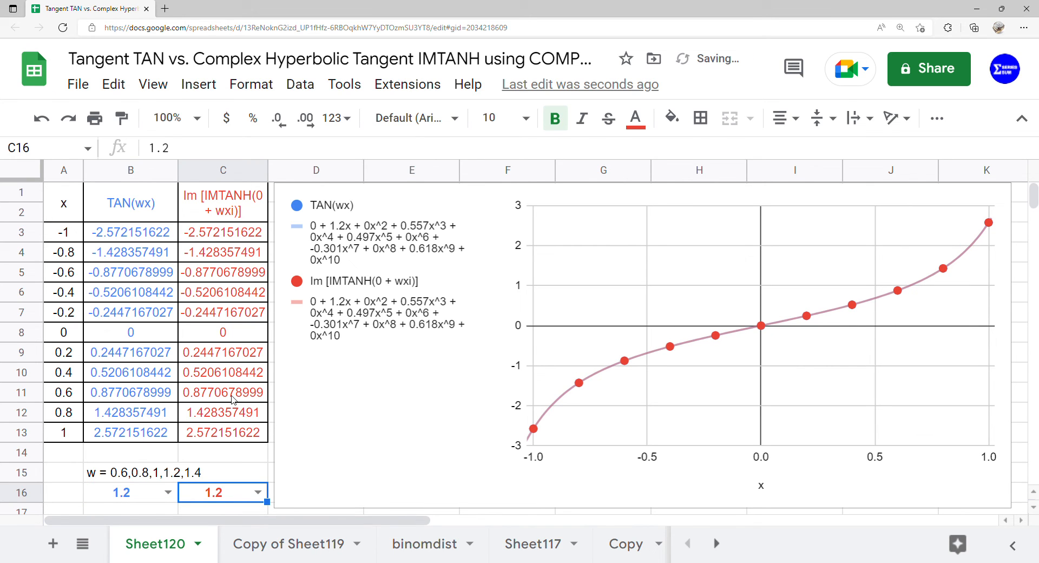
# Step: Set the w dropdowns in B16 and C16 both to 1.4
pyautogui.click(168, 493)
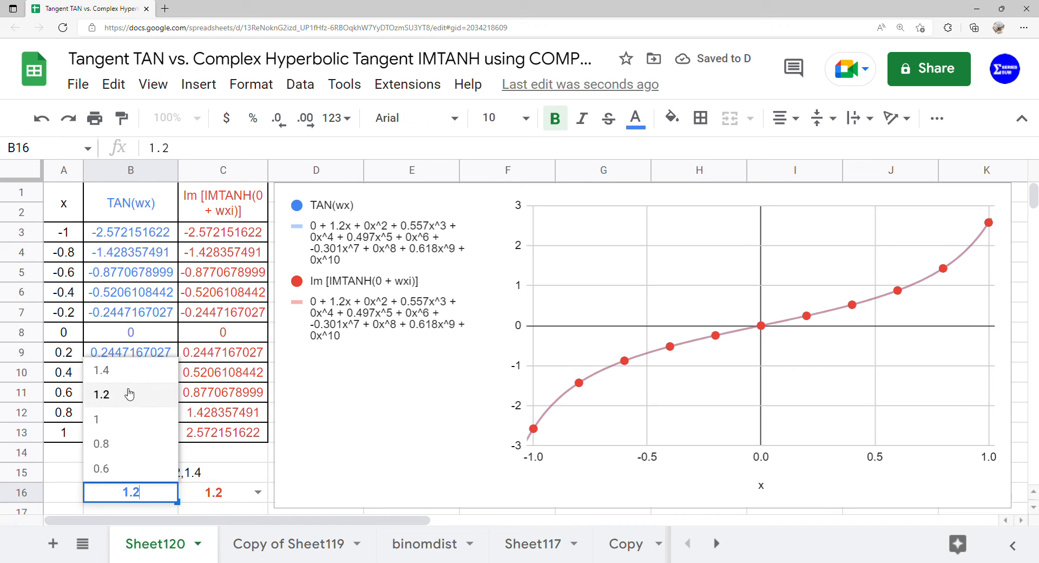
pyautogui.click(128, 379)
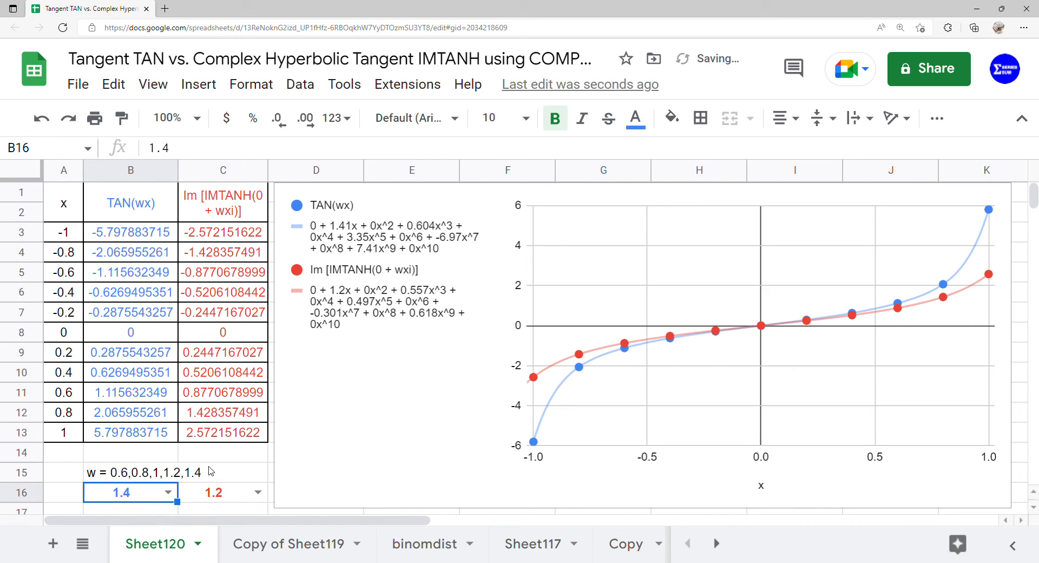
pyautogui.click(259, 493)
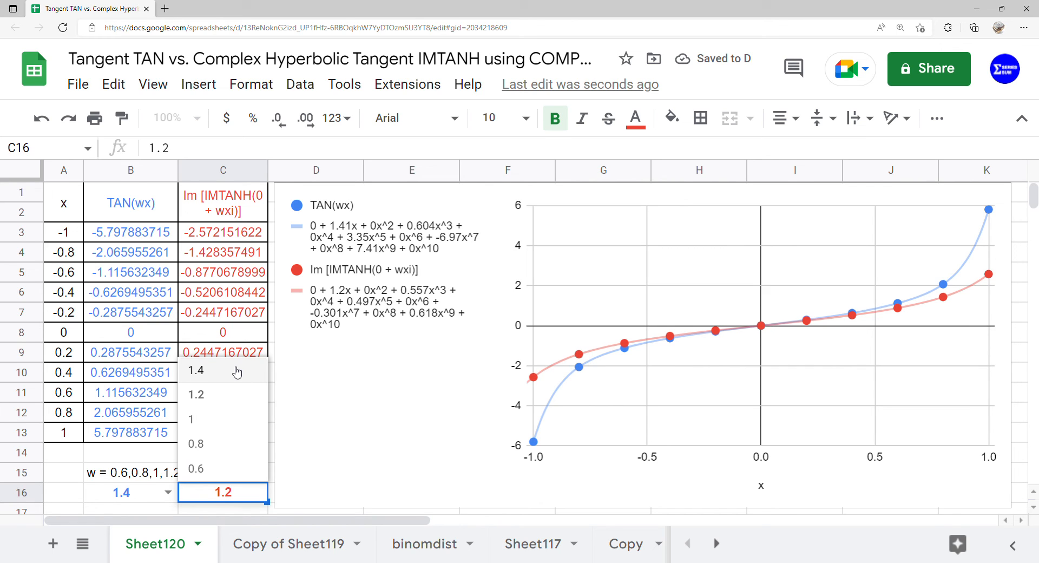
pyautogui.click(236, 372)
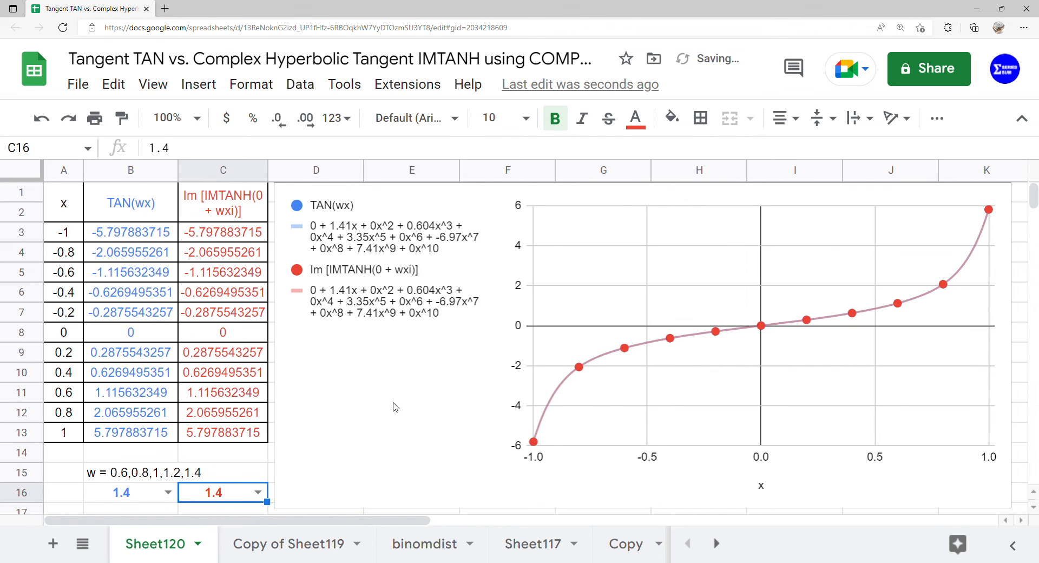